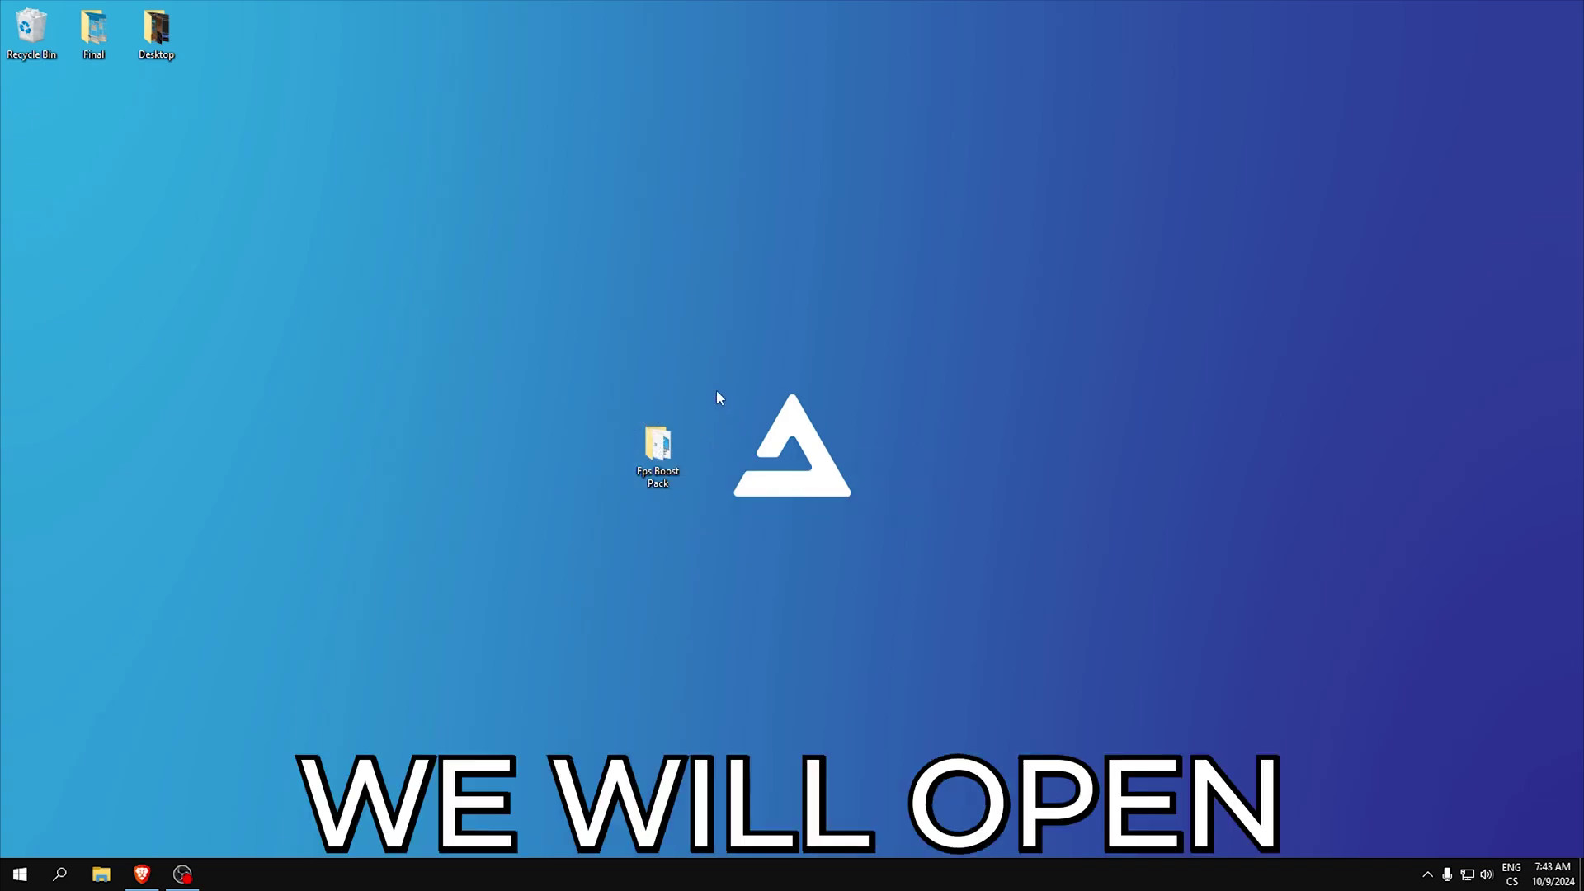
- Open the Fps Boost Pack folder, view System Properties via 1-Restore Point, then close it
{"action": "double_click", "coordinate": [643, 433]}
{"action": "left_click_drag", "start_coordinate": [494, 239], "coordinate": [827, 192]}
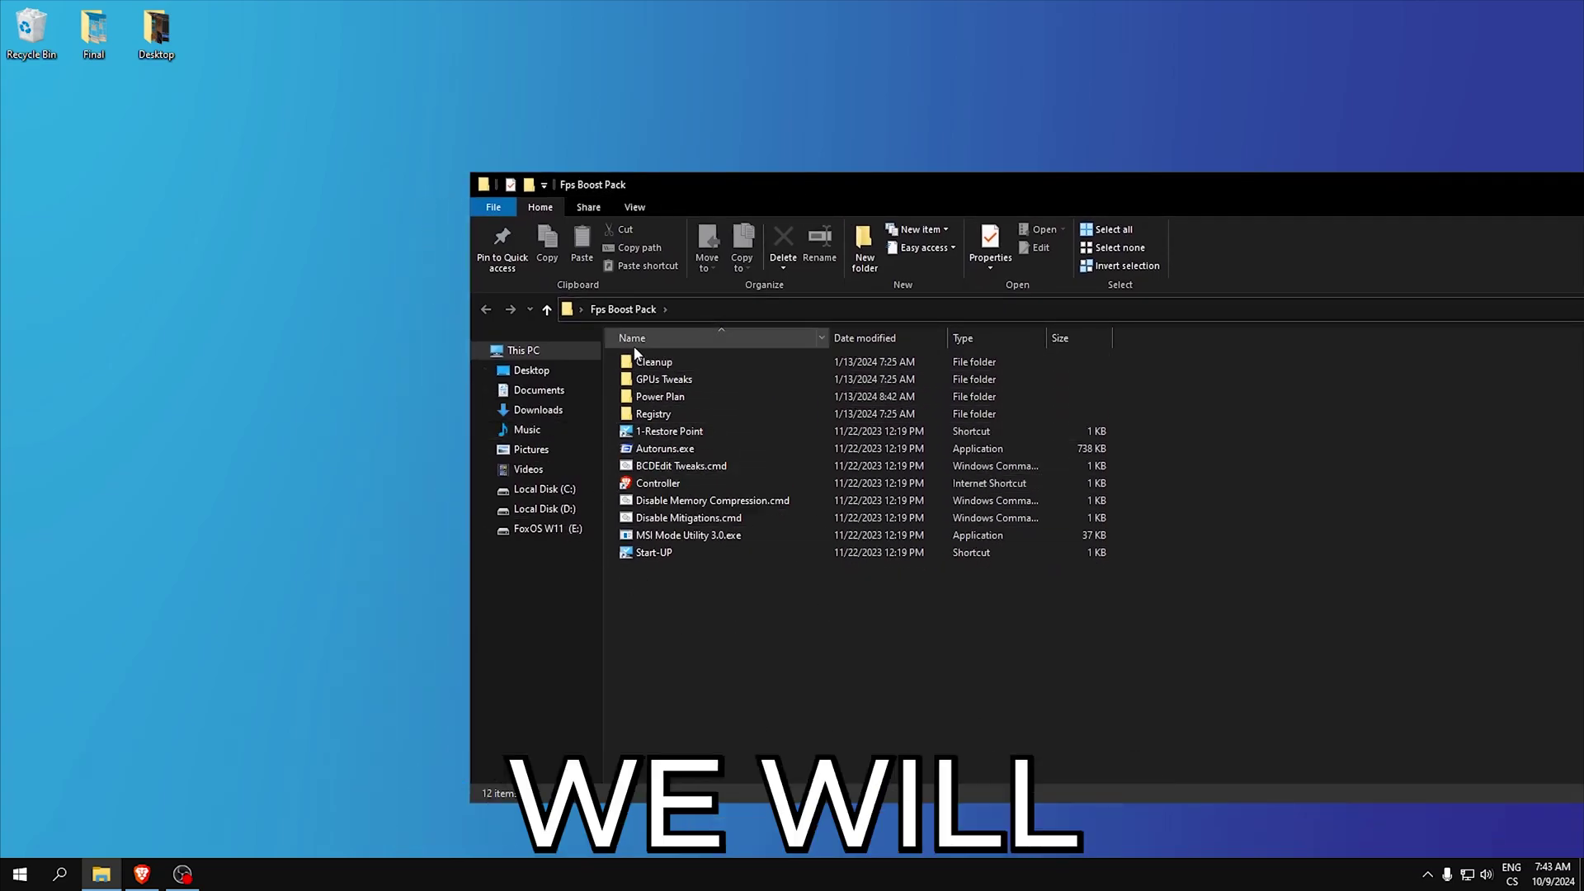
{"action": "double_click", "coordinate": [665, 437]}
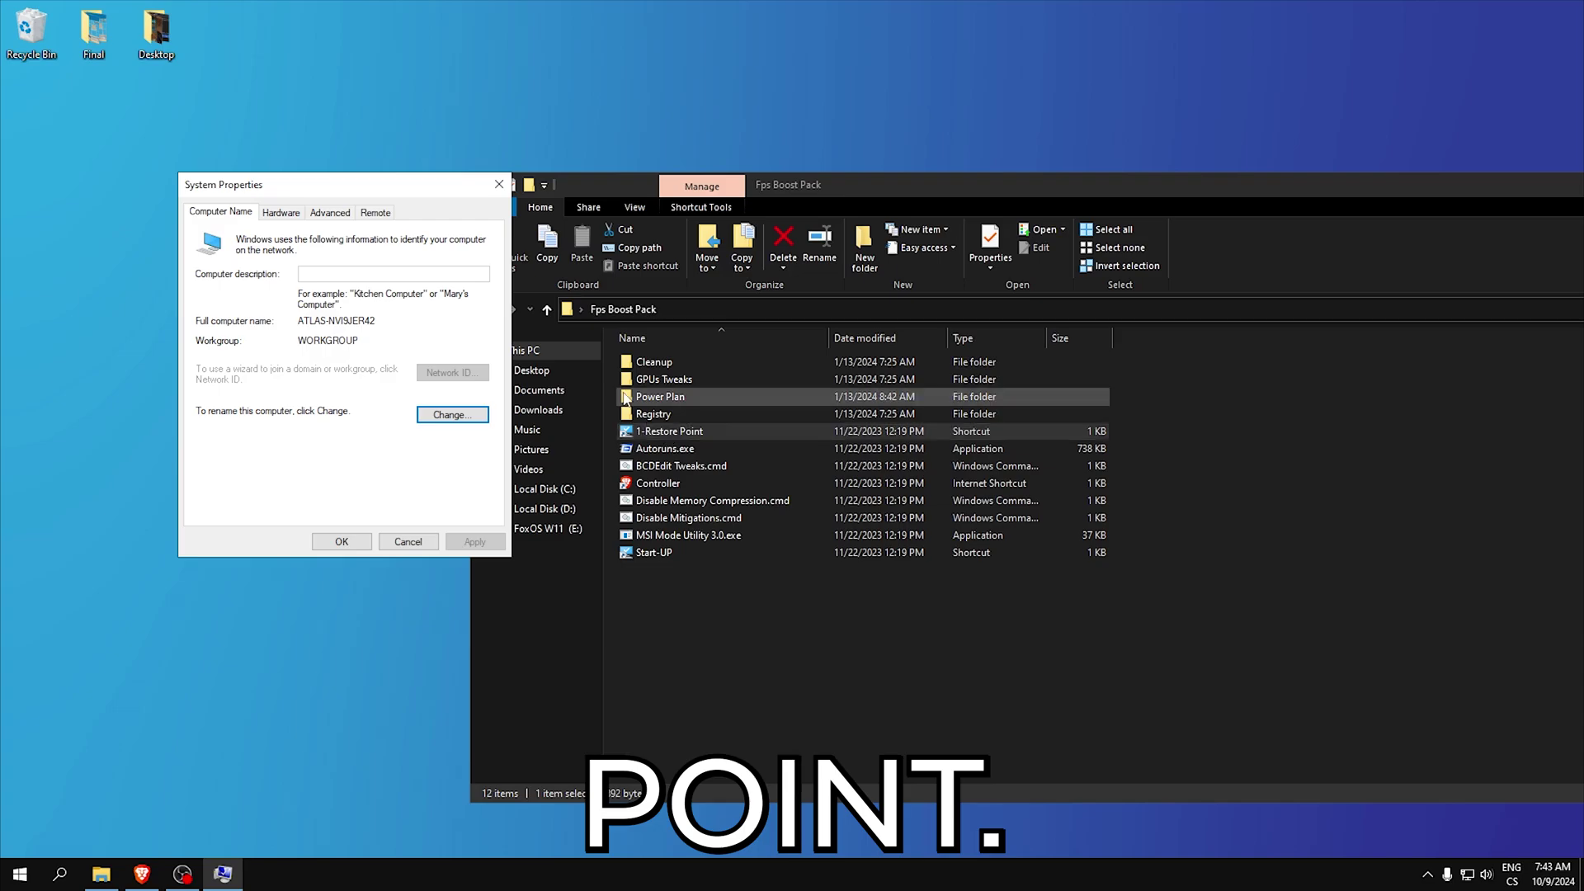
{"action": "left_click_drag", "start_coordinate": [284, 178], "coordinate": [345, 266]}
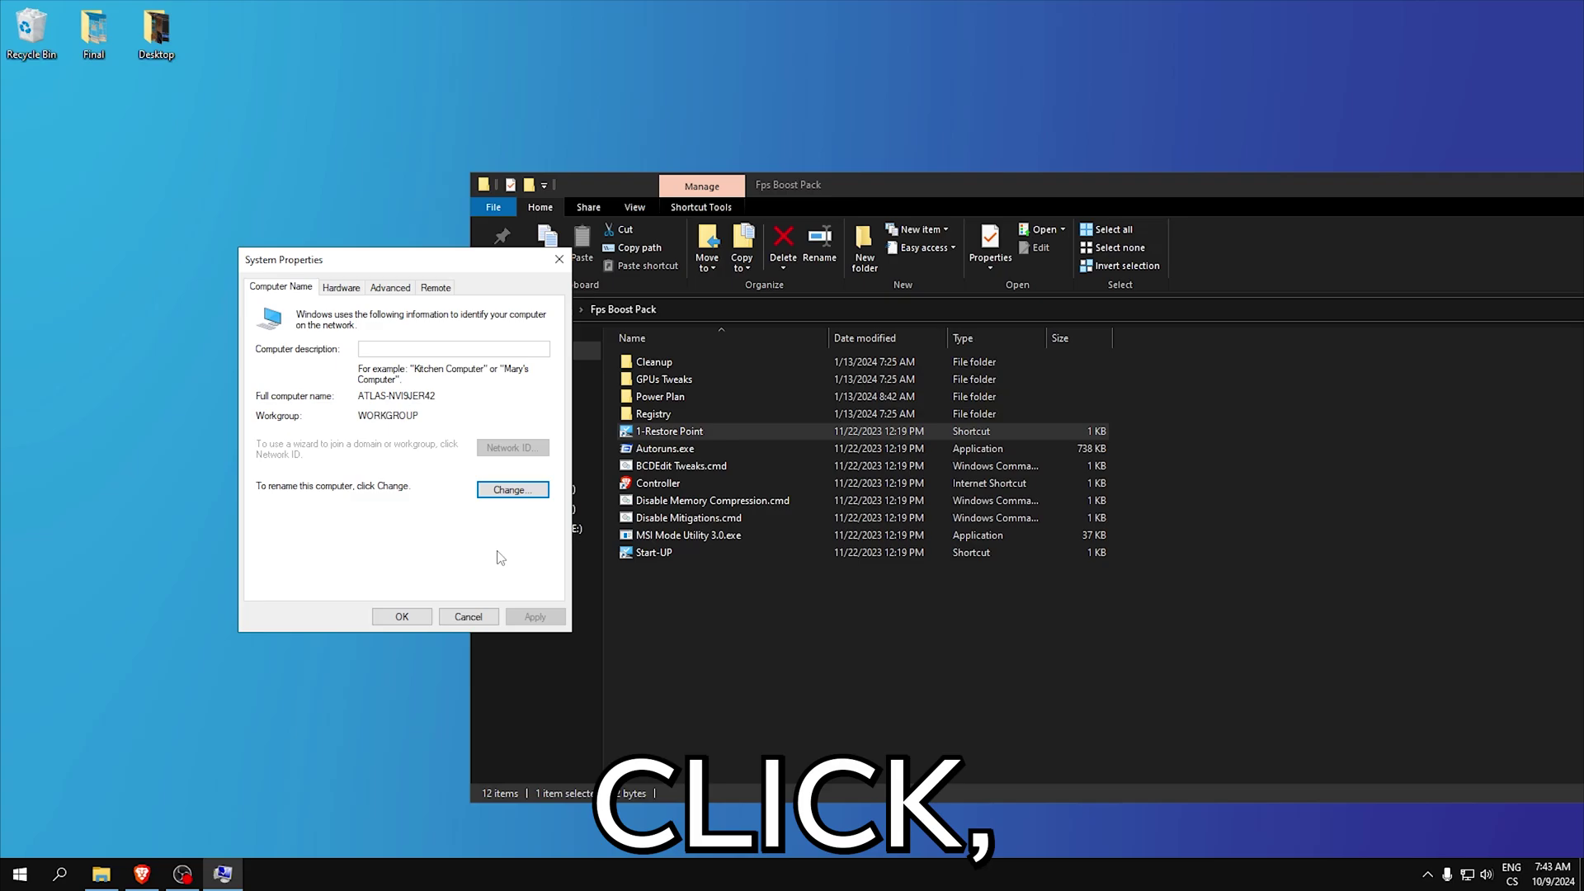
{"action": "left_click", "coordinate": [559, 261]}
{"action": "left_click_drag", "start_coordinate": [849, 185], "coordinate": [777, 180]}
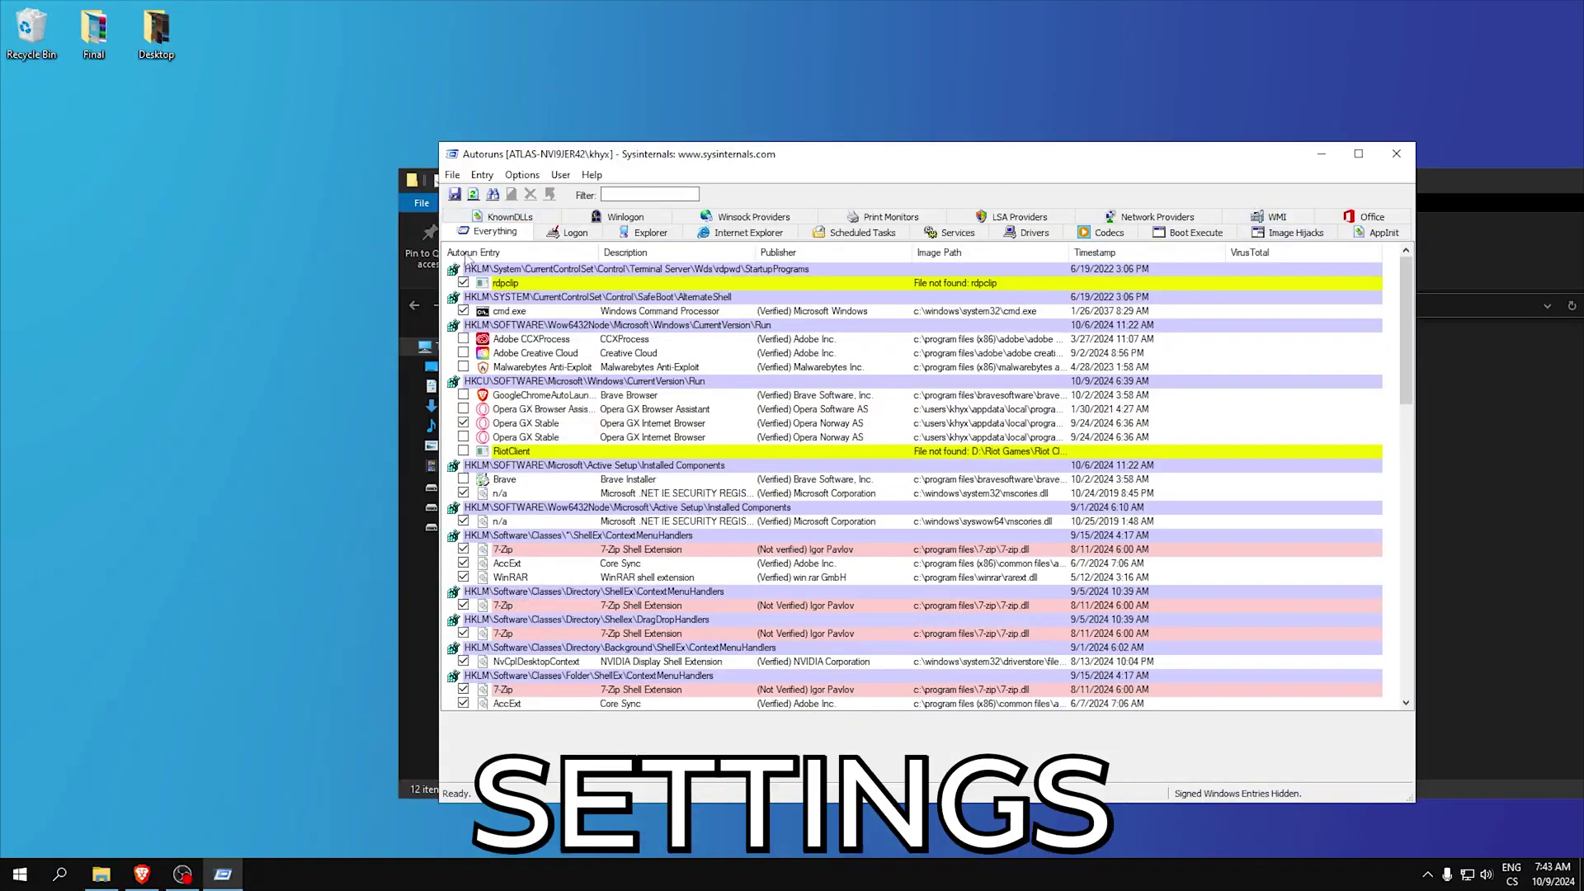
{"action": "scroll", "coordinate": [632, 473], "scroll_direction": "down", "scroll_amount": 5}
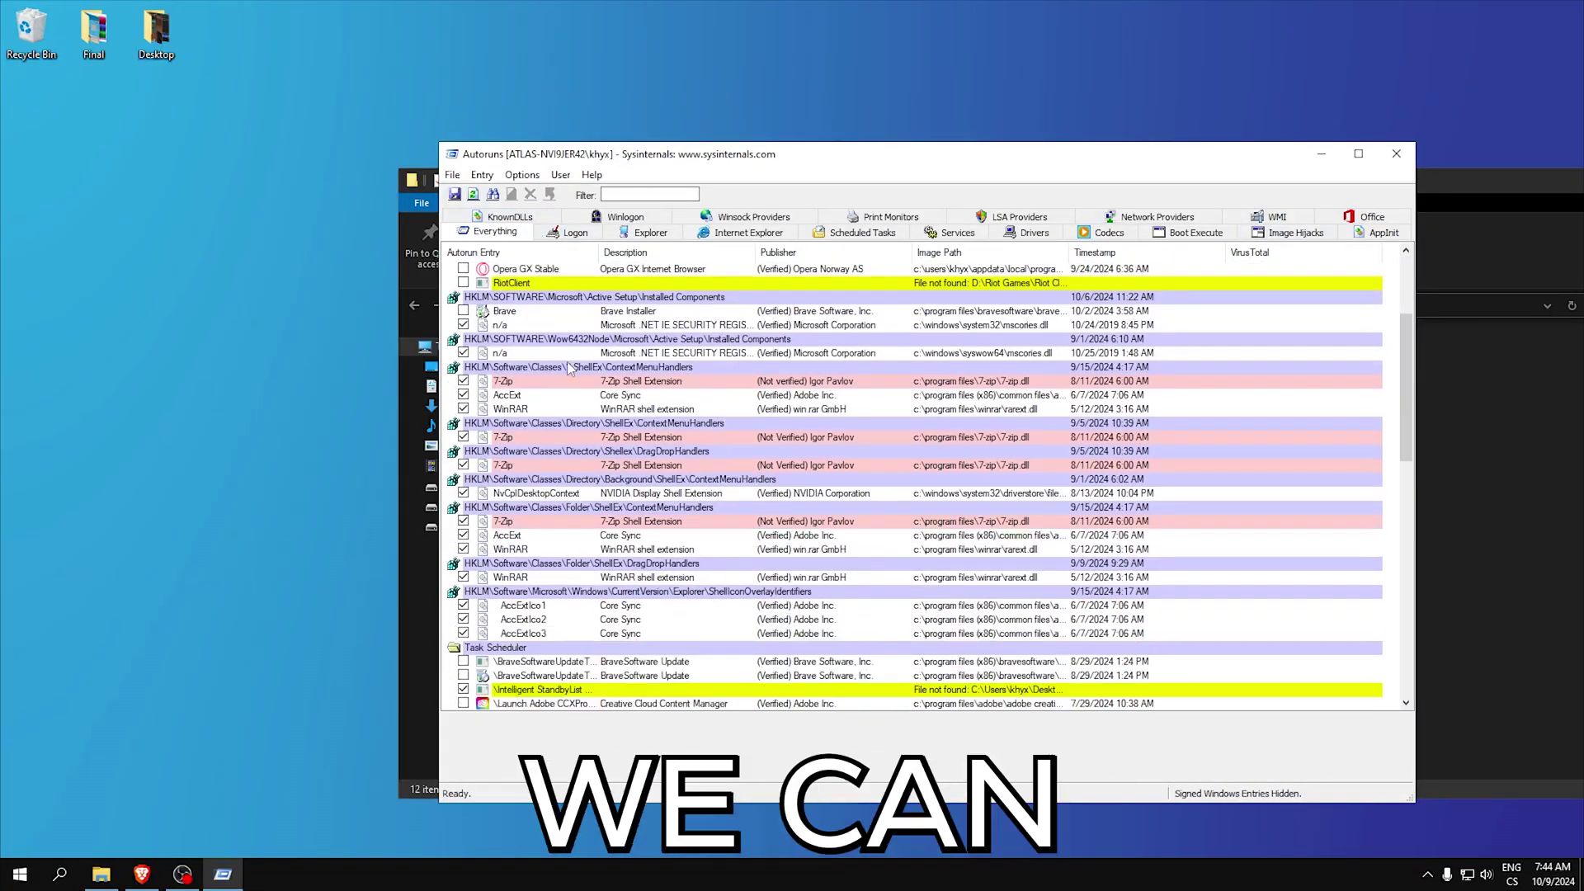
{"action": "scroll", "coordinate": [591, 433], "scroll_direction": "down", "scroll_amount": 3}
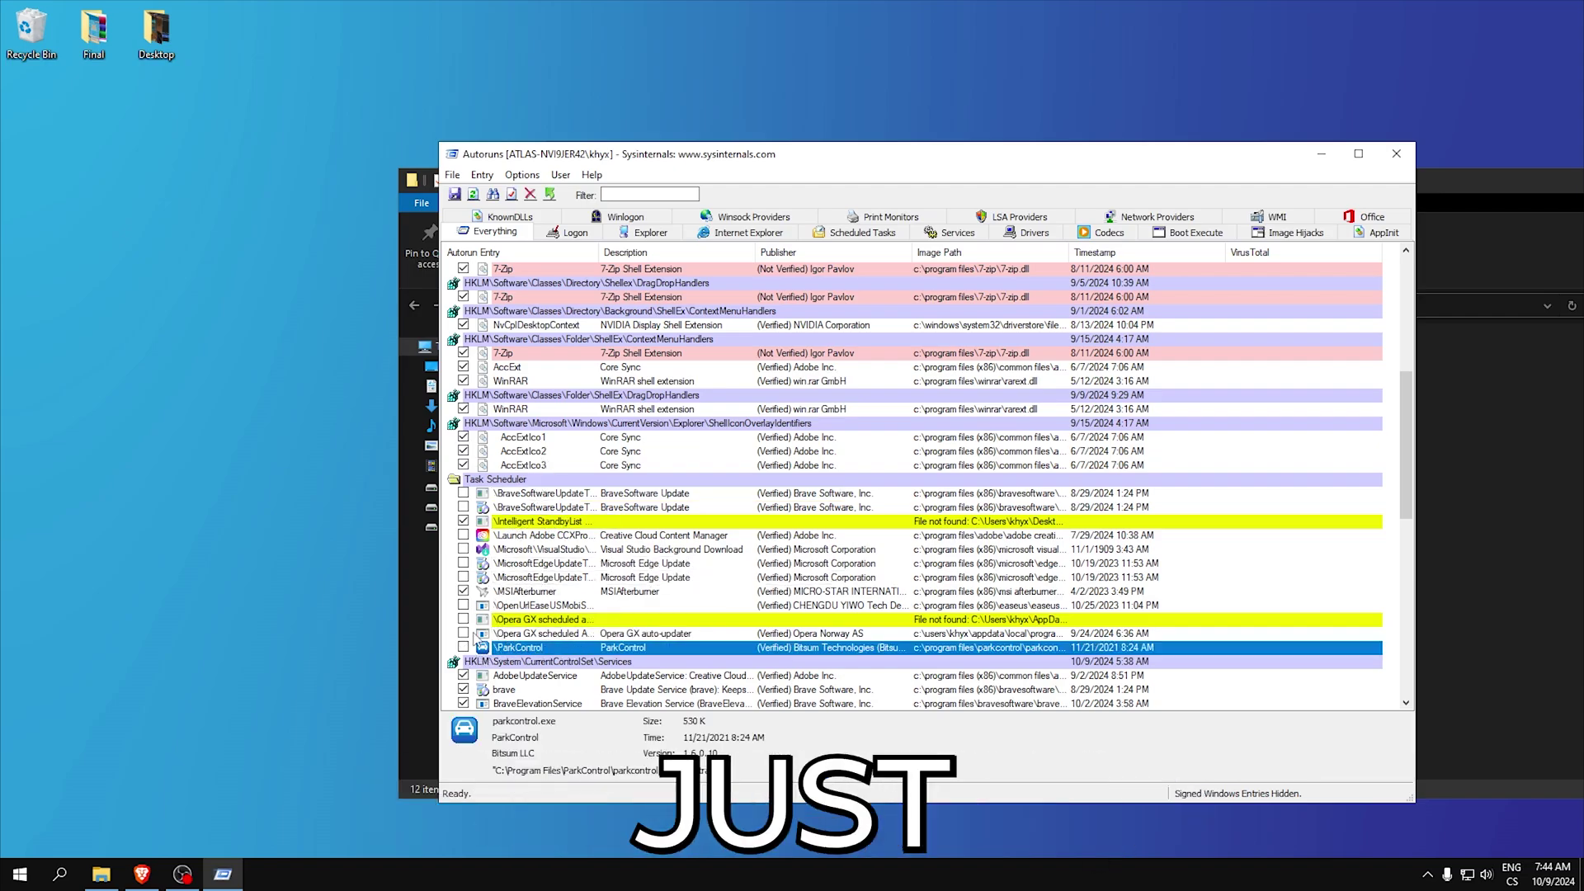
{"action": "scroll", "coordinate": [516, 607], "scroll_direction": "down", "scroll_amount": 3}
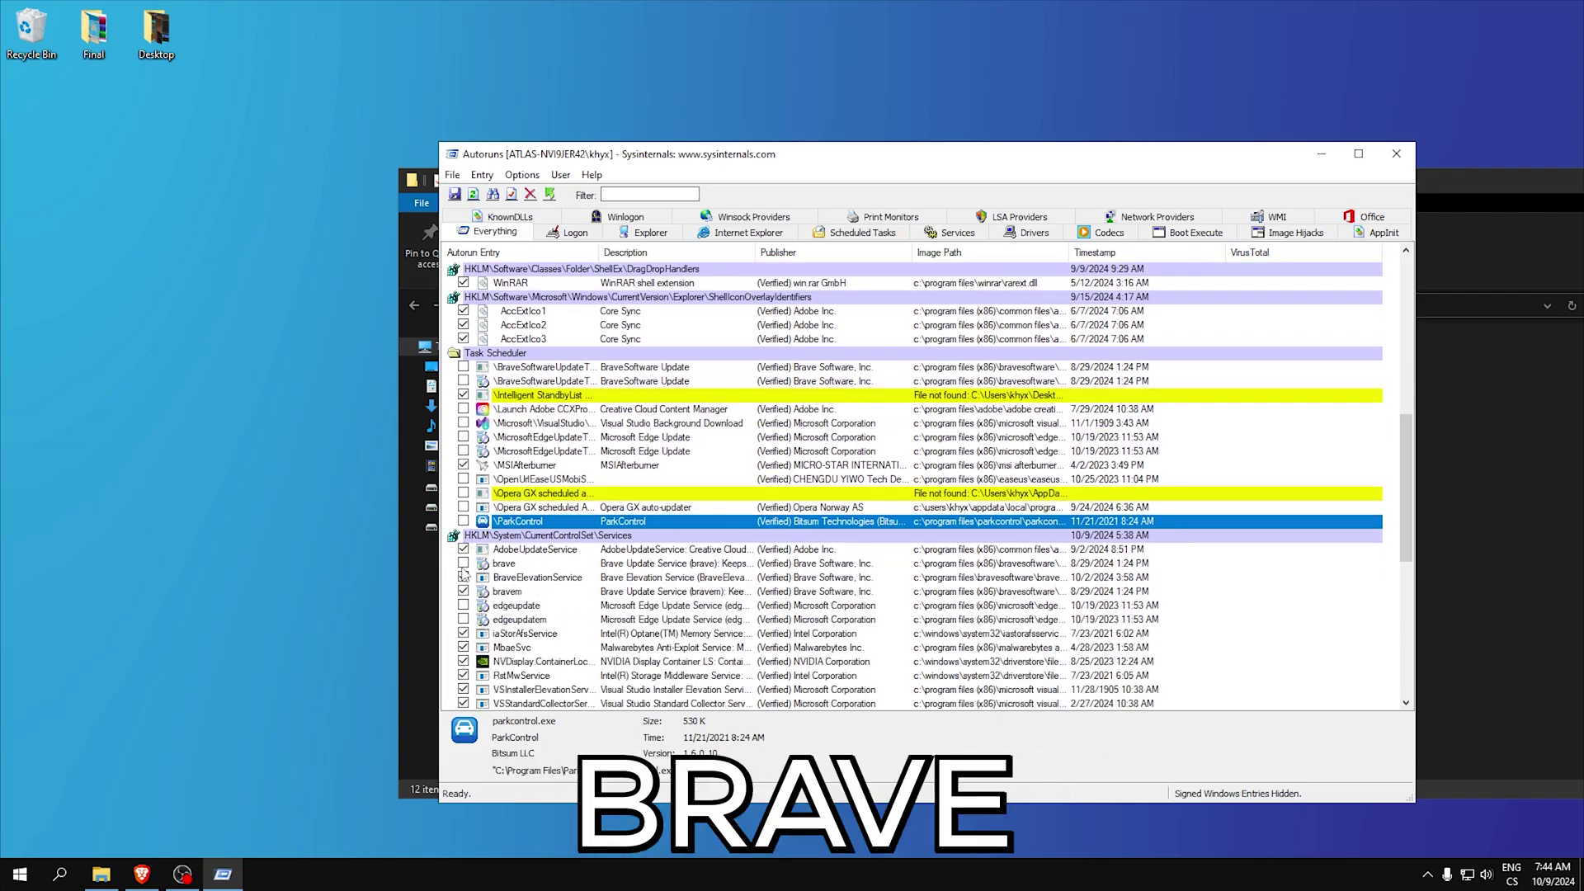
{"action": "scroll", "coordinate": [544, 591], "scroll_direction": "down", "scroll_amount": 2}
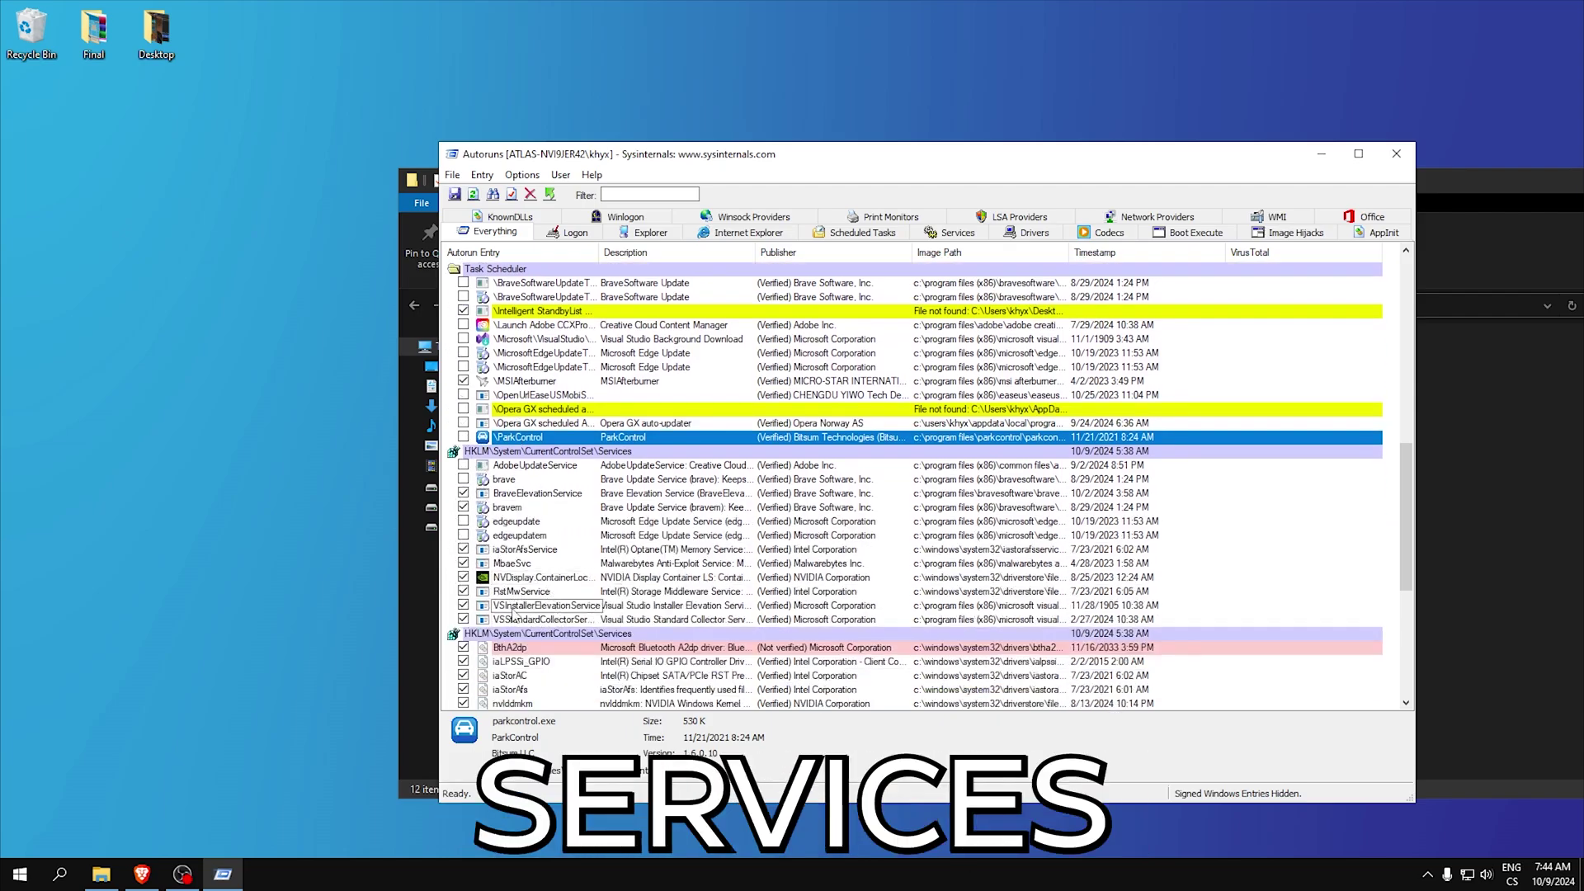
{"action": "scroll", "coordinate": [476, 616], "scroll_direction": "down", "scroll_amount": 1}
{"action": "scroll", "coordinate": [478, 488], "scroll_direction": "down", "scroll_amount": 2}
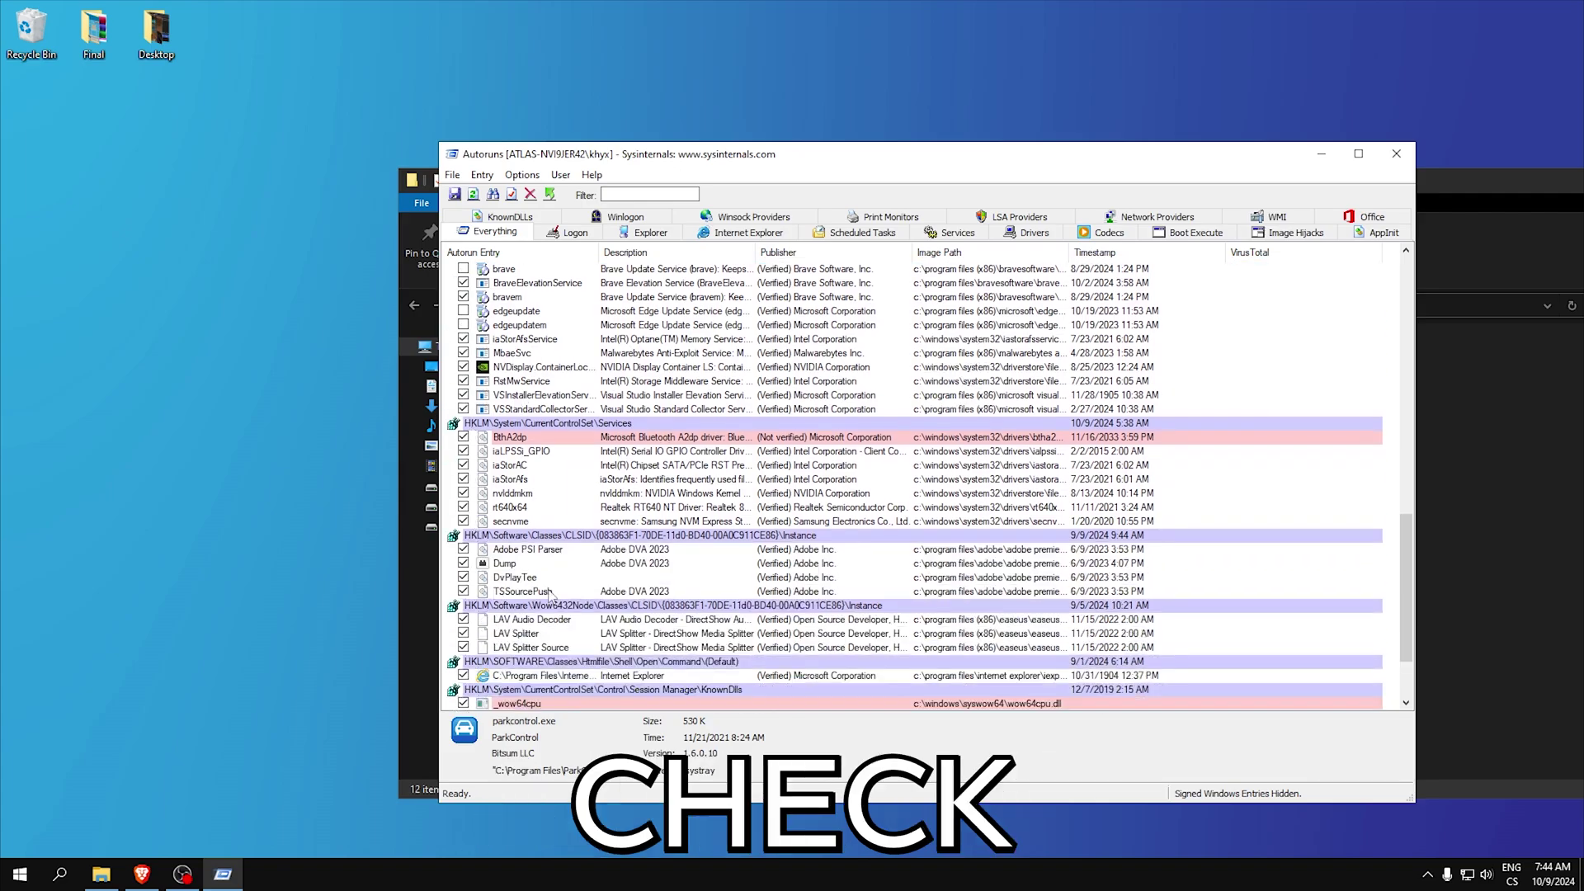
{"action": "scroll", "coordinate": [477, 488], "scroll_direction": "down", "scroll_amount": 3}
{"action": "scroll", "coordinate": [466, 504], "scroll_direction": "up", "scroll_amount": 5}
{"action": "scroll", "coordinate": [467, 504], "scroll_direction": "up", "scroll_amount": 5}
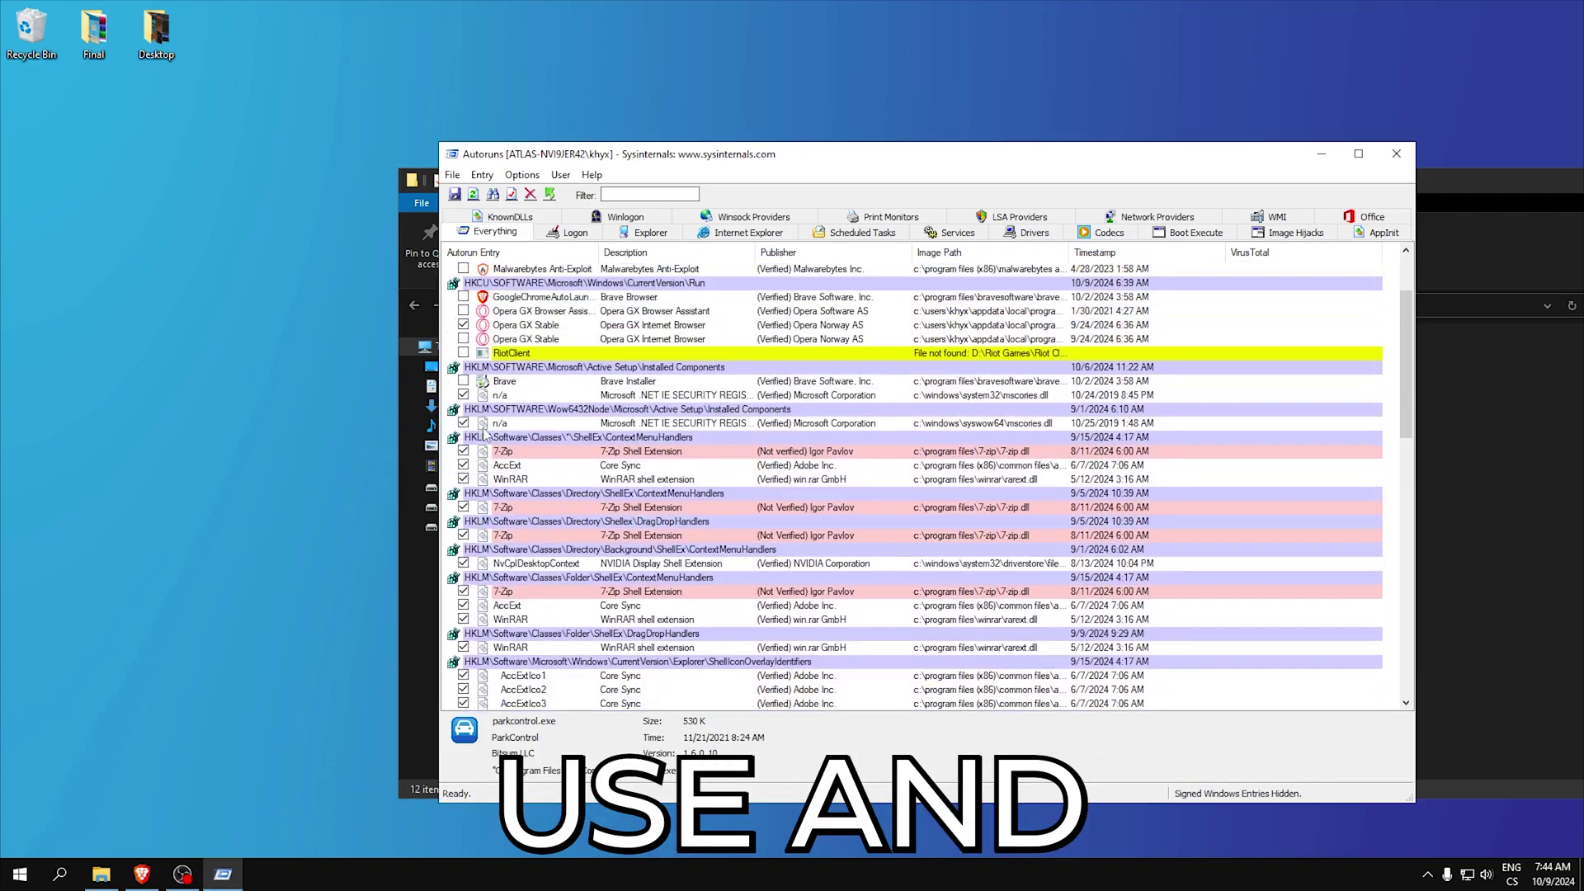
{"action": "scroll", "coordinate": [469, 324], "scroll_direction": "up", "scroll_amount": 5}
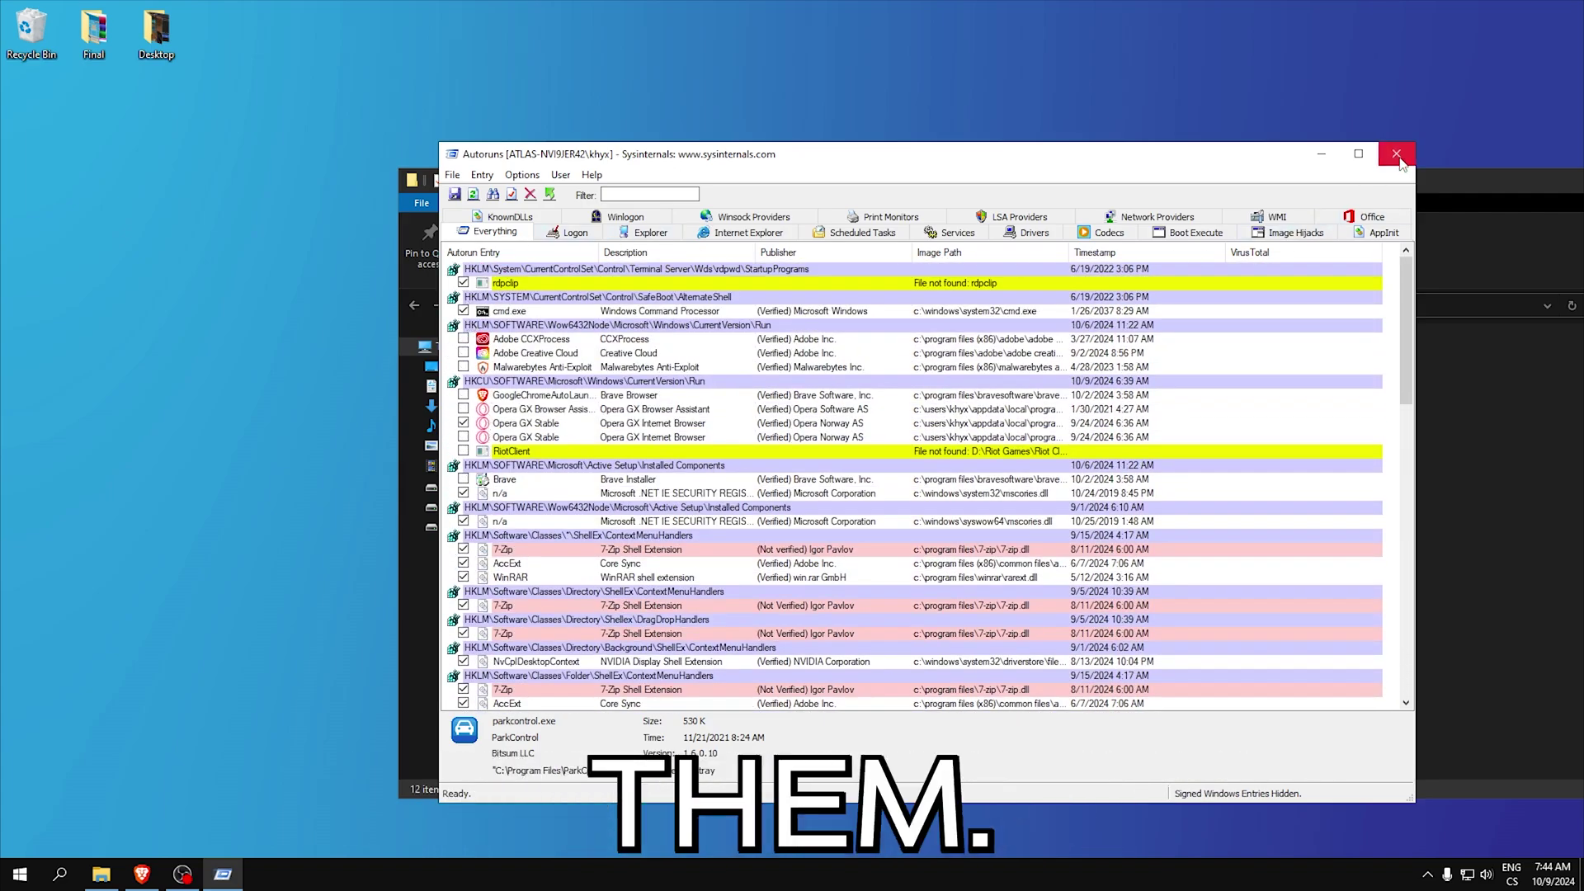
- Close Autoruns and run BCDEdit Tweaks.cmd as administrator
{"action": "left_click", "coordinate": [1396, 154]}
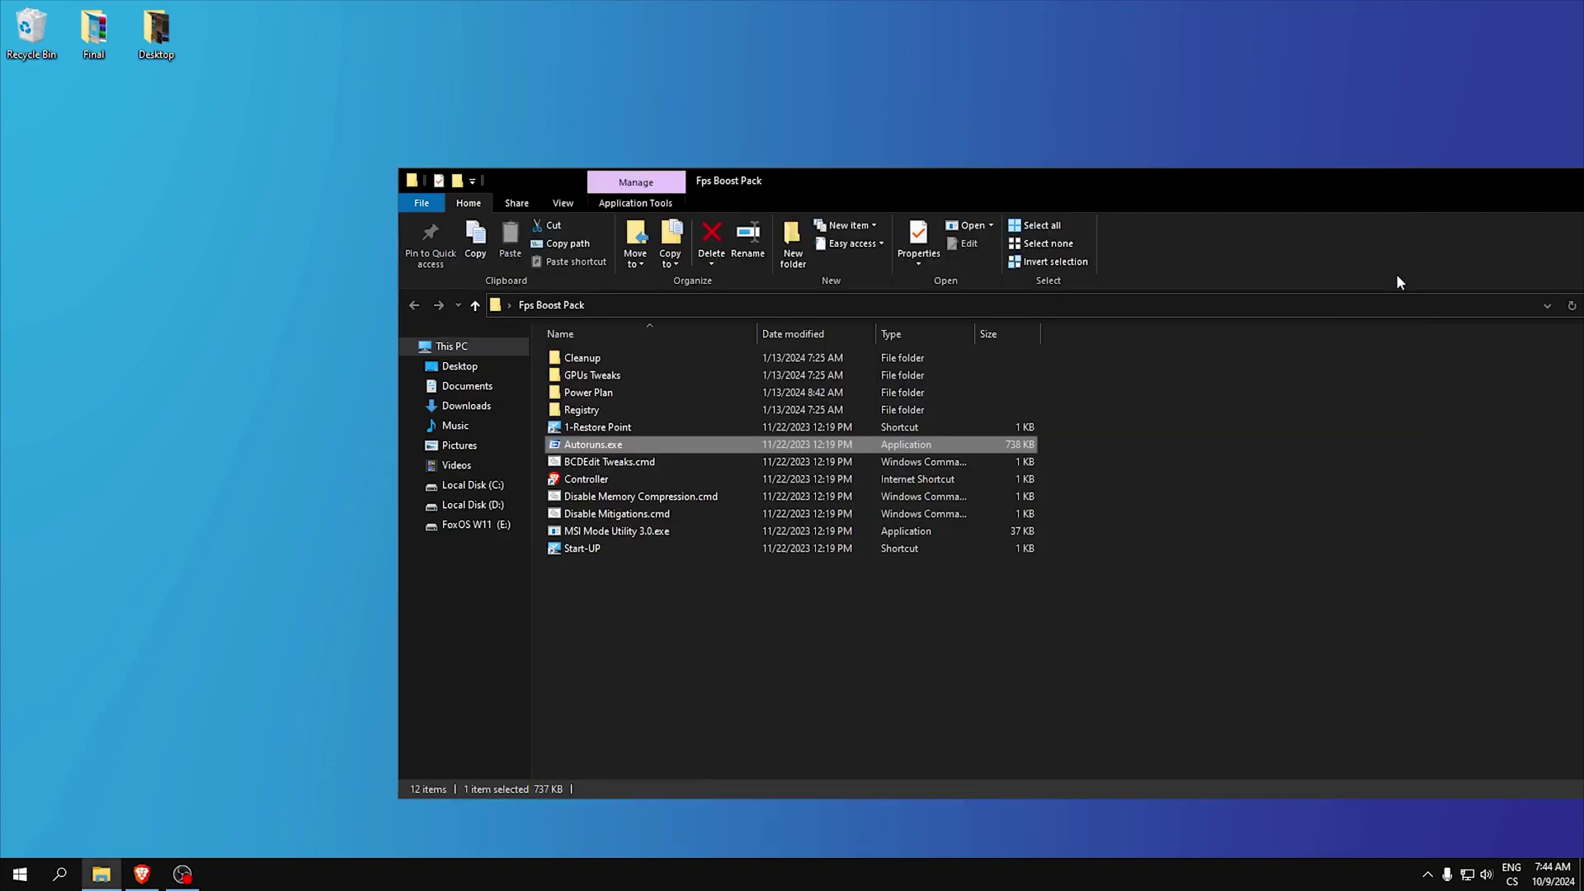
{"action": "right_click", "coordinate": [600, 465]}
{"action": "left_click", "coordinate": [655, 537]}
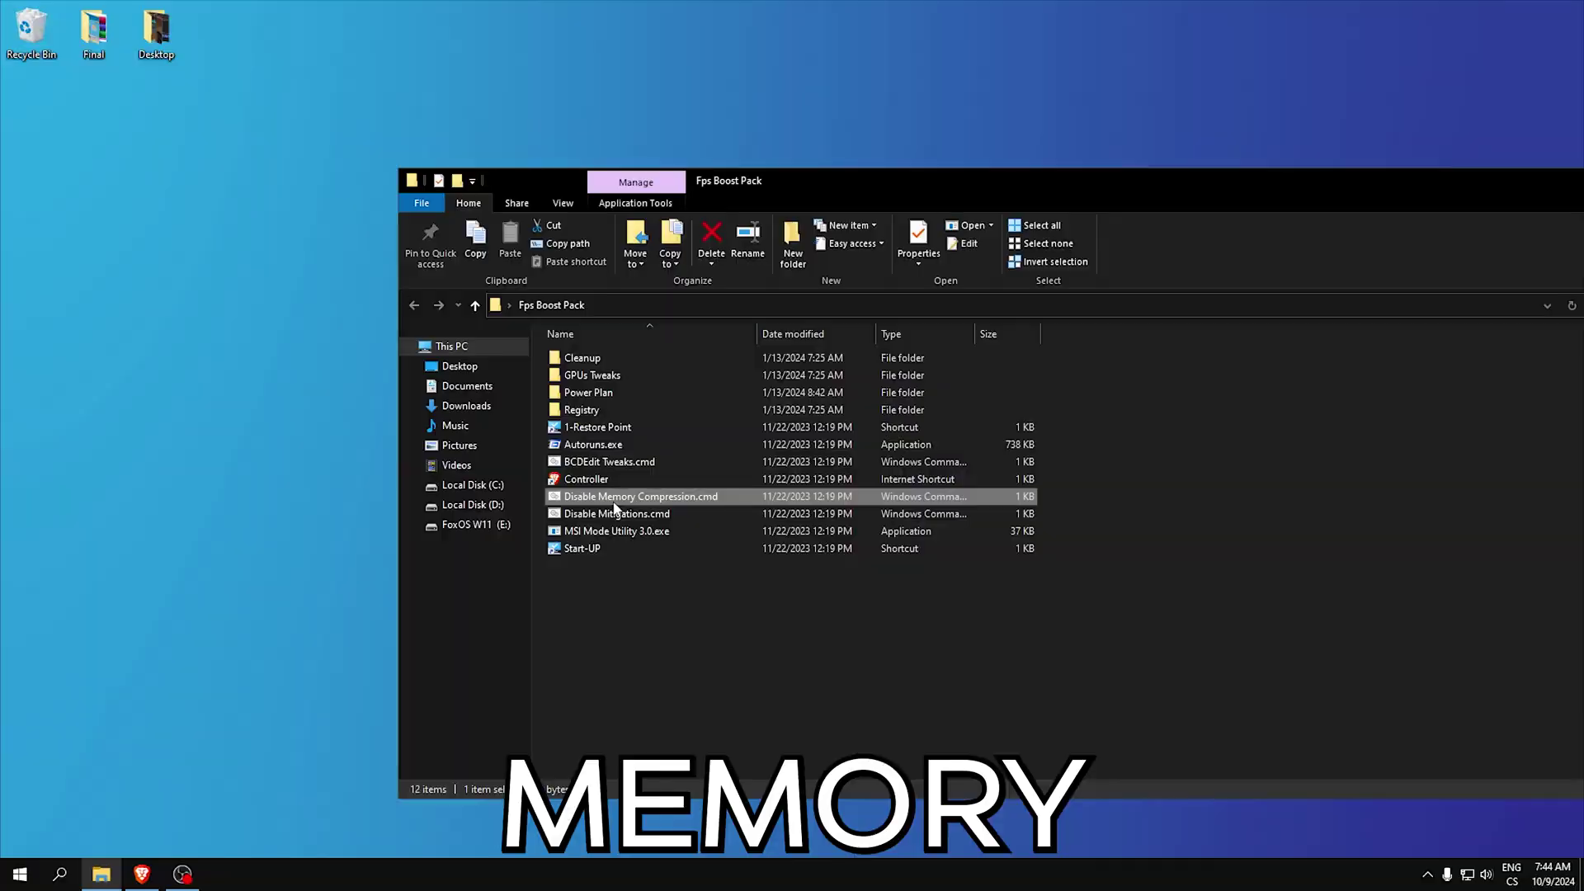
- Run Disable Memory Compression.cmd as administrator and dismiss its finished console
{"action": "right_click", "coordinate": [614, 502]}
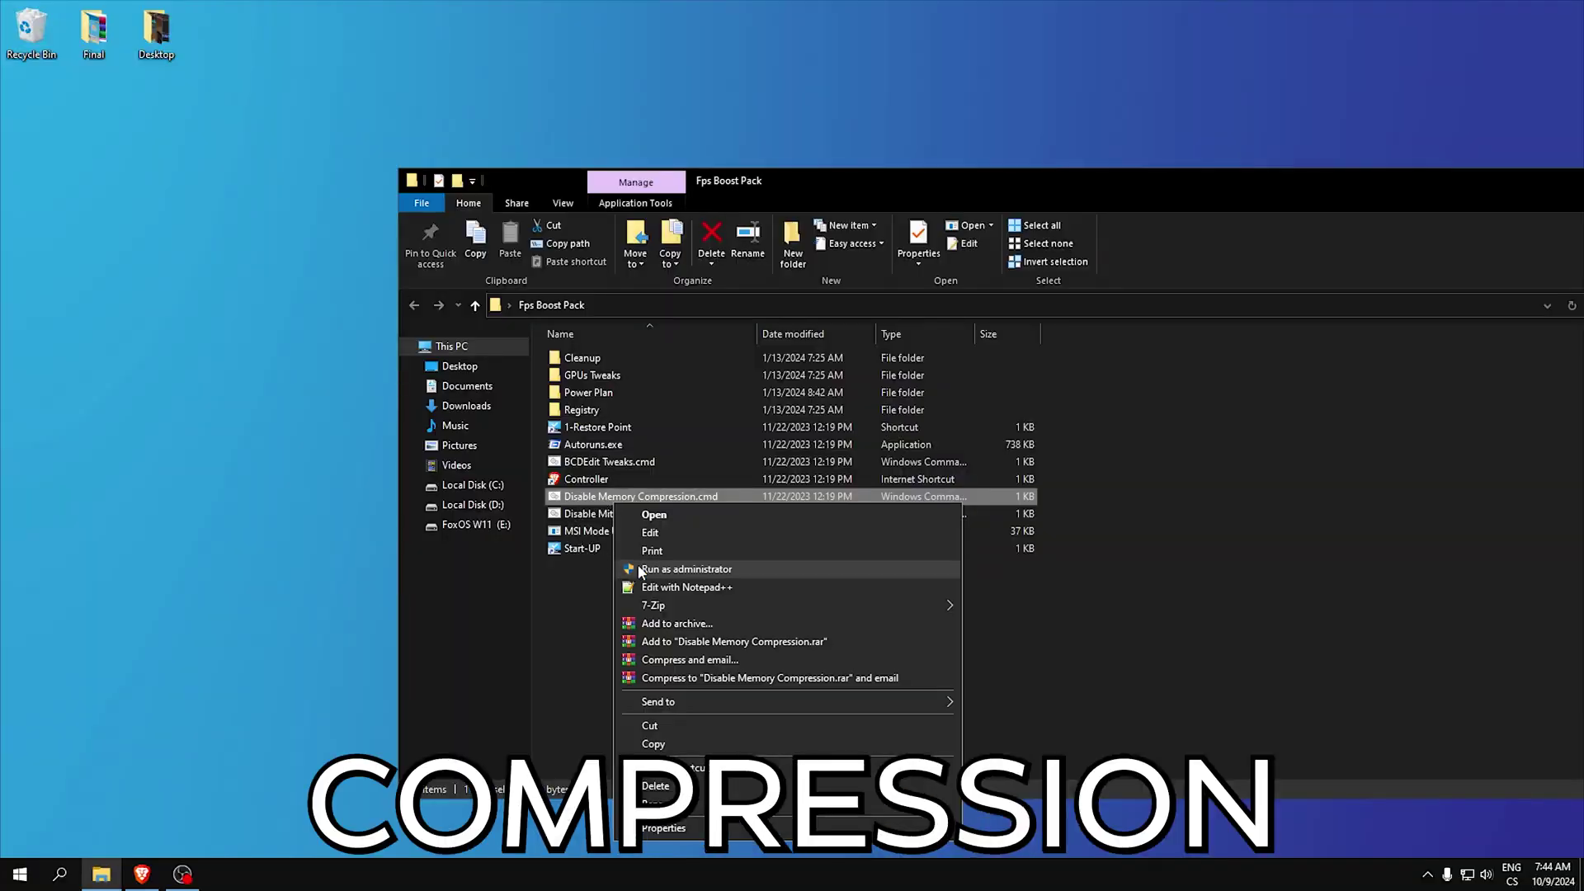
{"action": "left_click", "coordinate": [652, 570]}
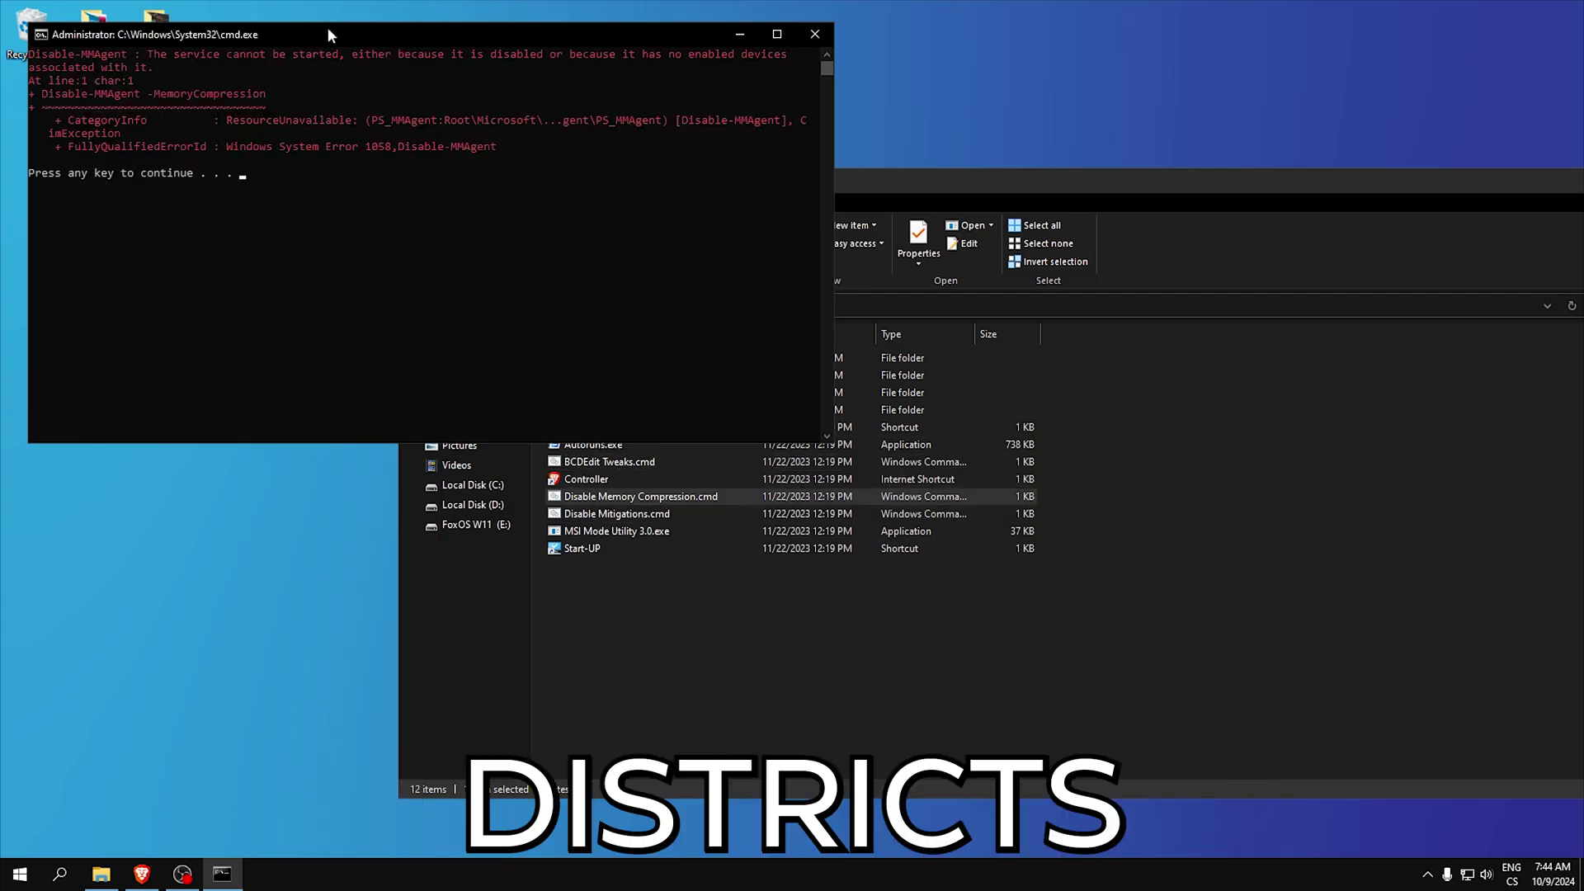
{"action": "key", "text": "Return"}
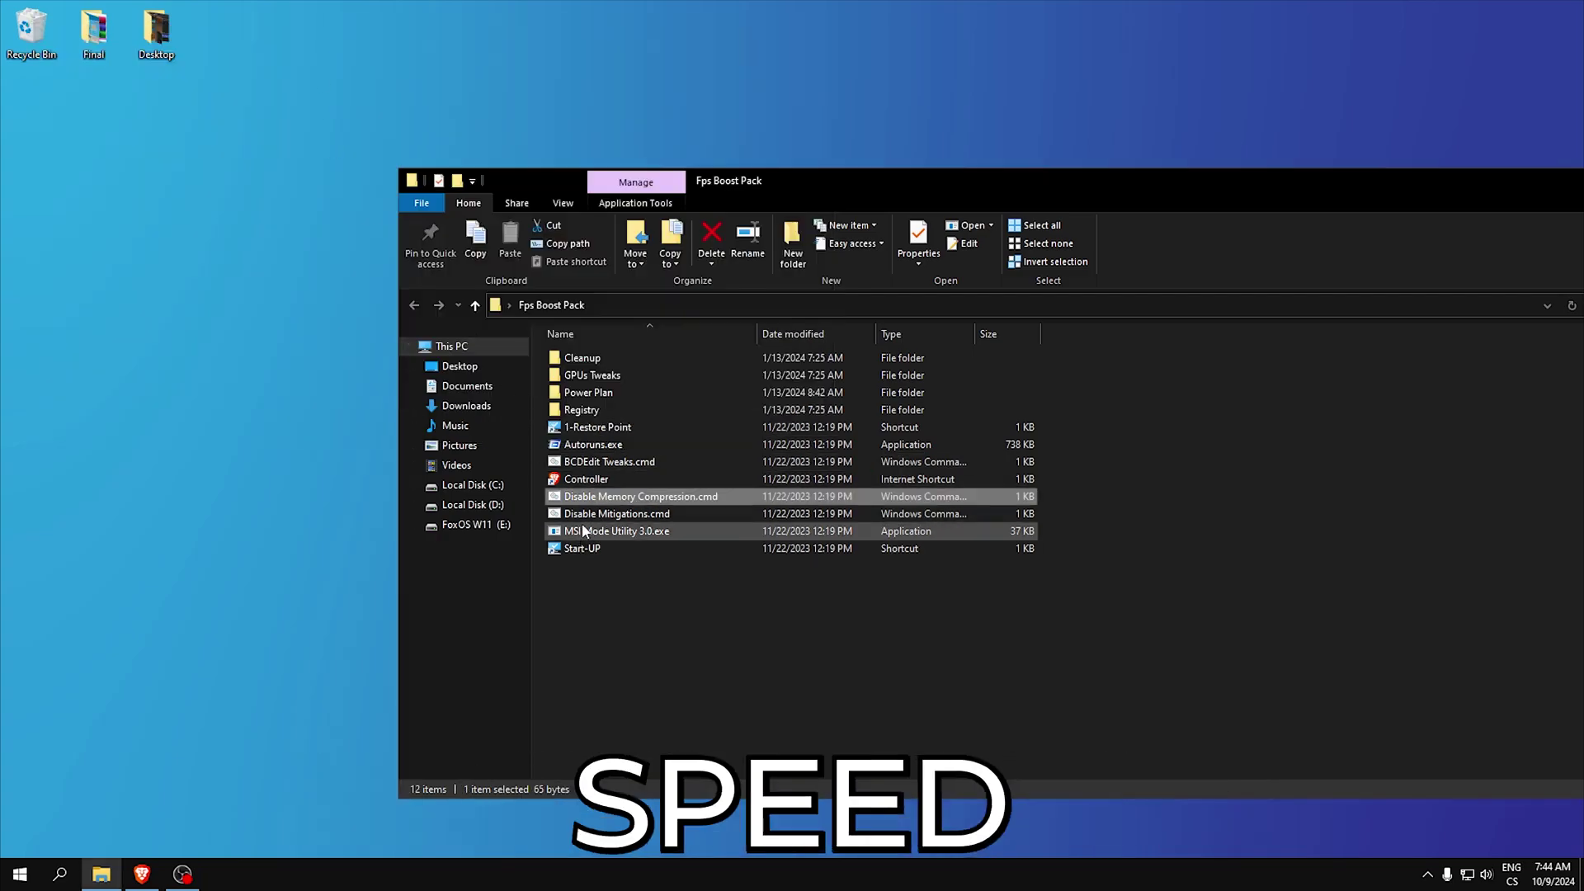
- Run Disable Mitigations.cmd as administrator and dismiss its finished console
{"action": "right_click", "coordinate": [602, 518]}
{"action": "left_click", "coordinate": [653, 588]}
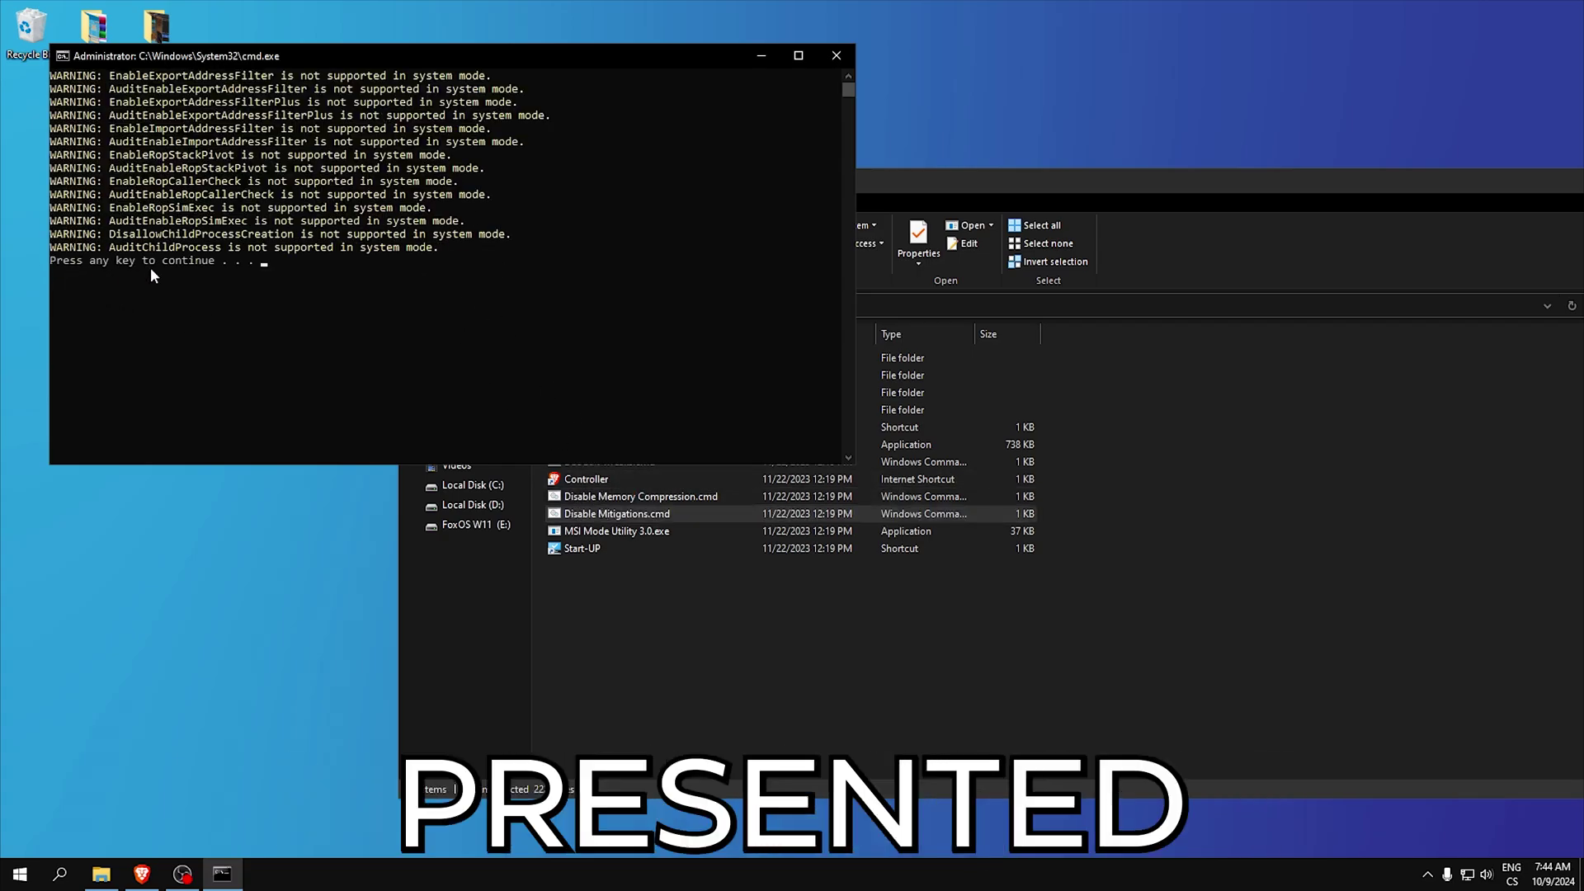
{"action": "key", "text": "Return"}
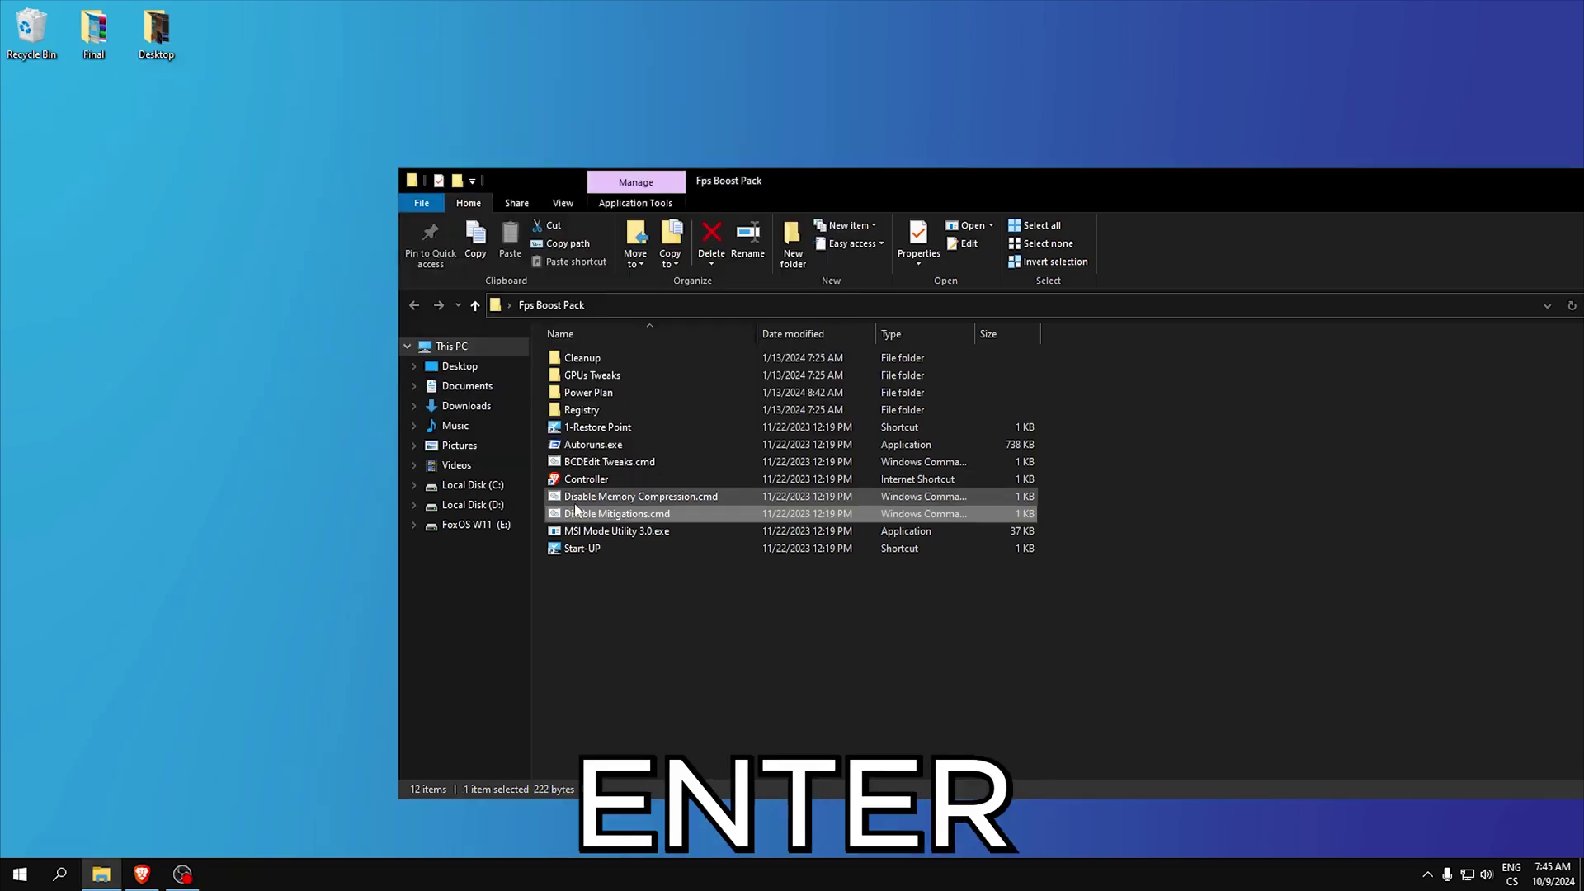
{"action": "right_click", "coordinate": [578, 532]}
- Set Realtek PCIe GbE Family Controller interrupt priority to High, apply, and close MSI Mode Utility
{"action": "left_click", "coordinate": [650, 227]}
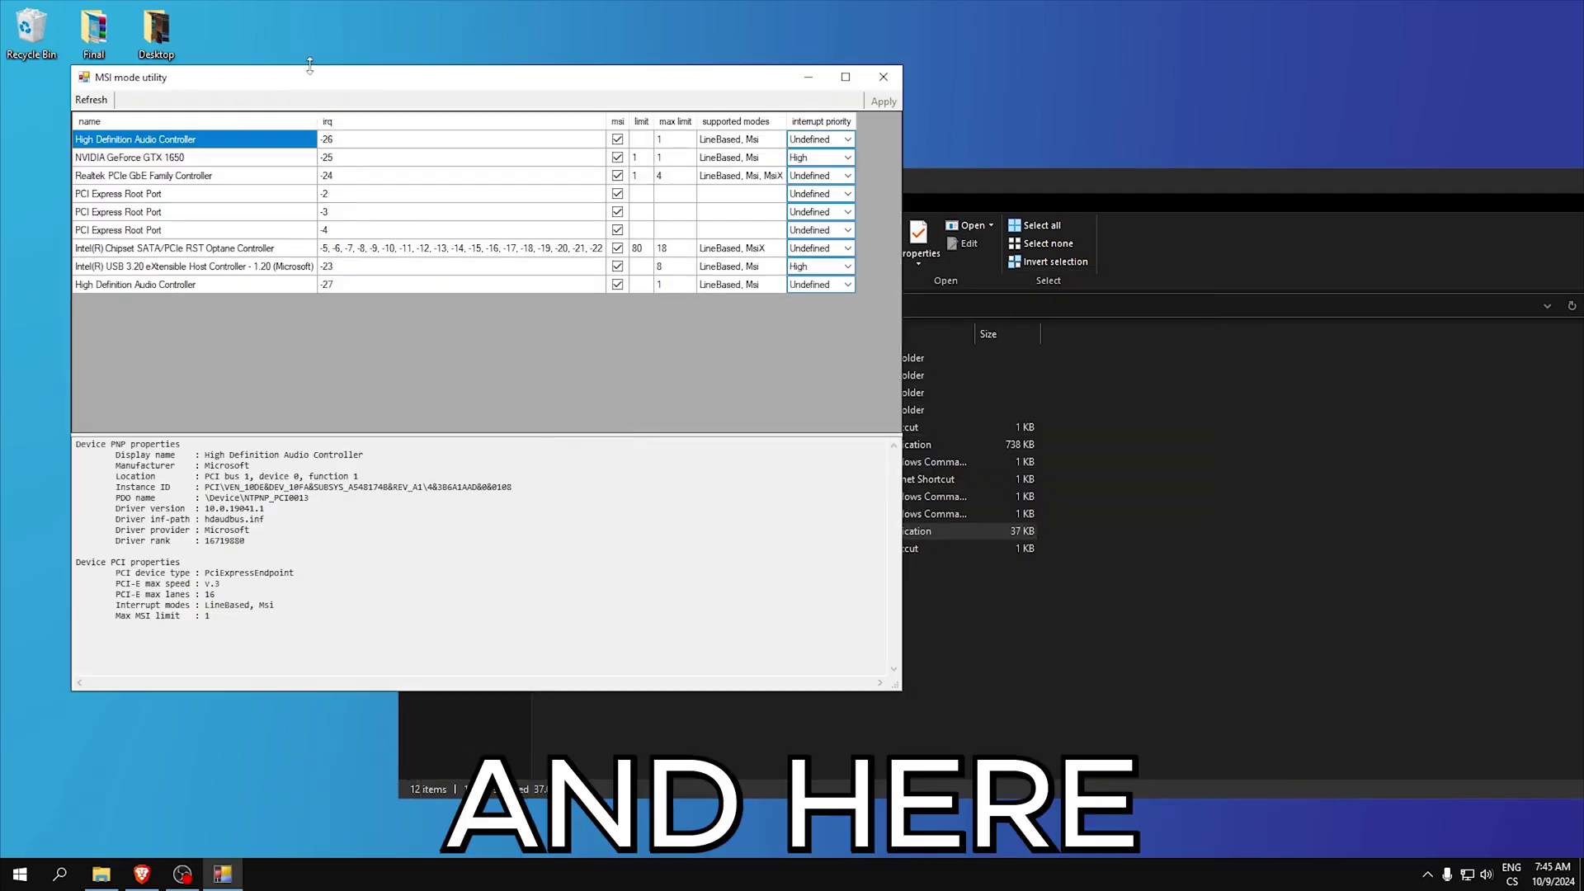
{"action": "mouse_move", "coordinate": [520, 68]}
{"action": "left_mouse_down"}
{"action": "mouse_move", "coordinate": [481, 140]}
{"action": "mouse_move", "coordinate": [740, 229]}
{"action": "left_mouse_up"}
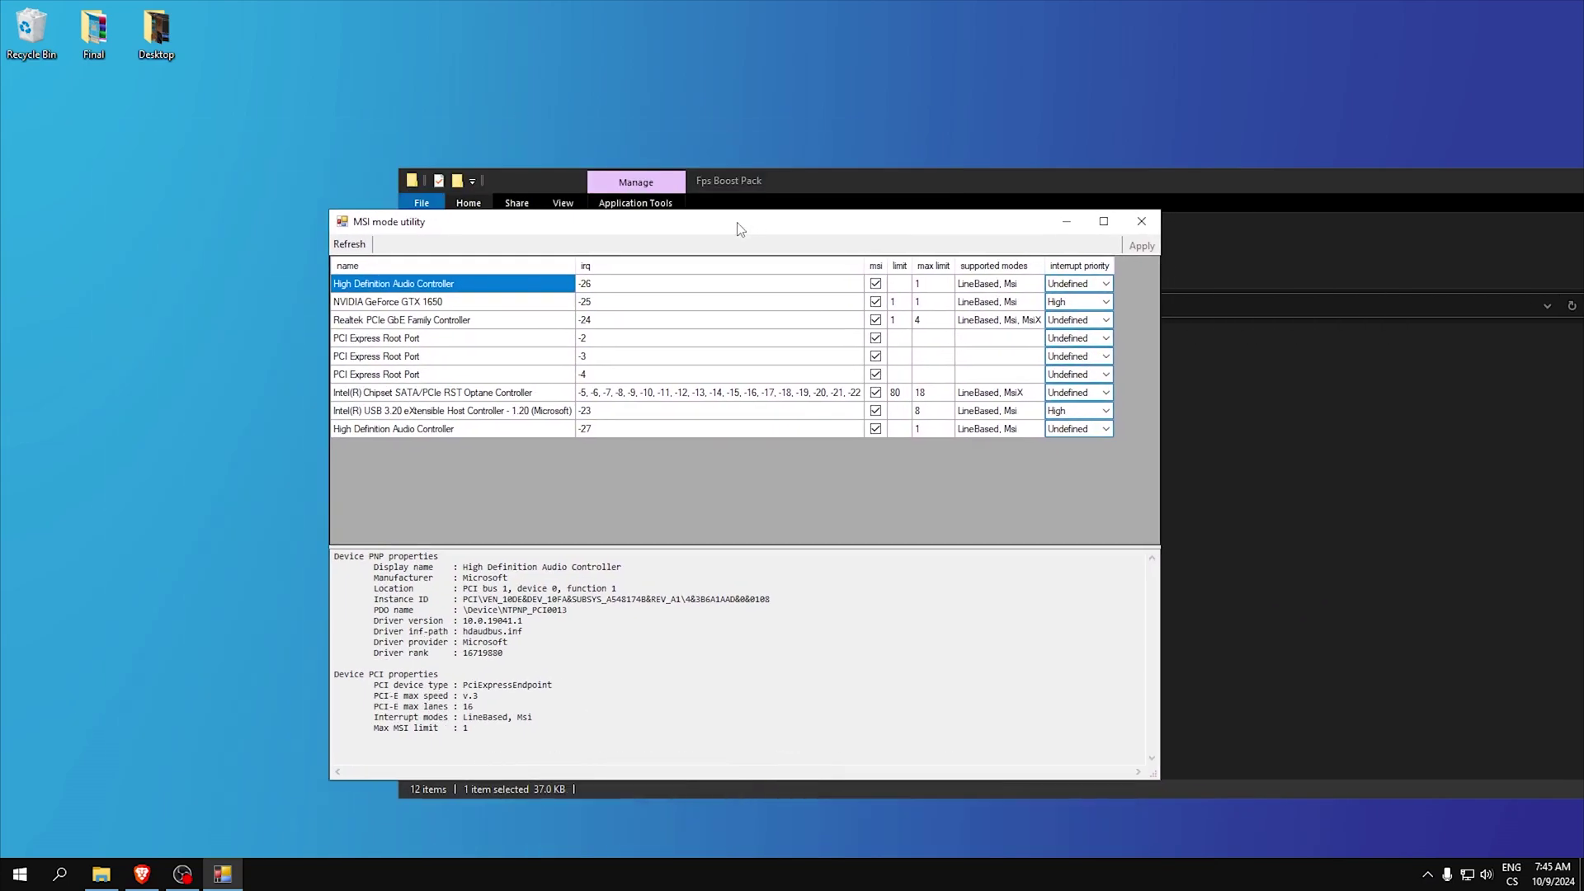
{"action": "left_click", "coordinate": [461, 302]}
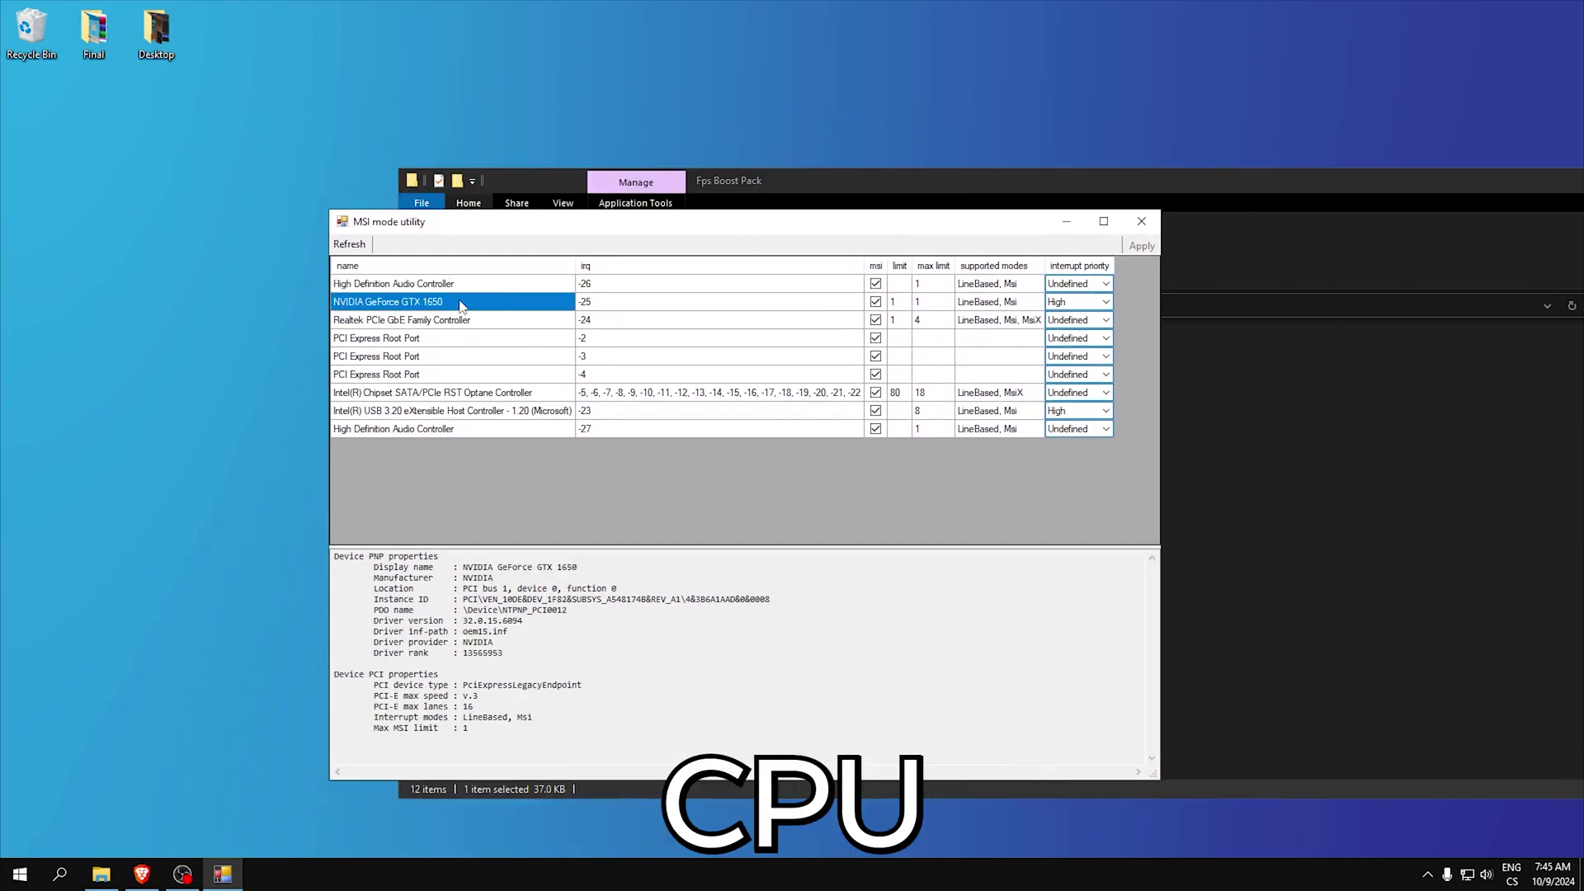
{"action": "left_click", "coordinate": [482, 413]}
{"action": "left_click", "coordinate": [421, 319]}
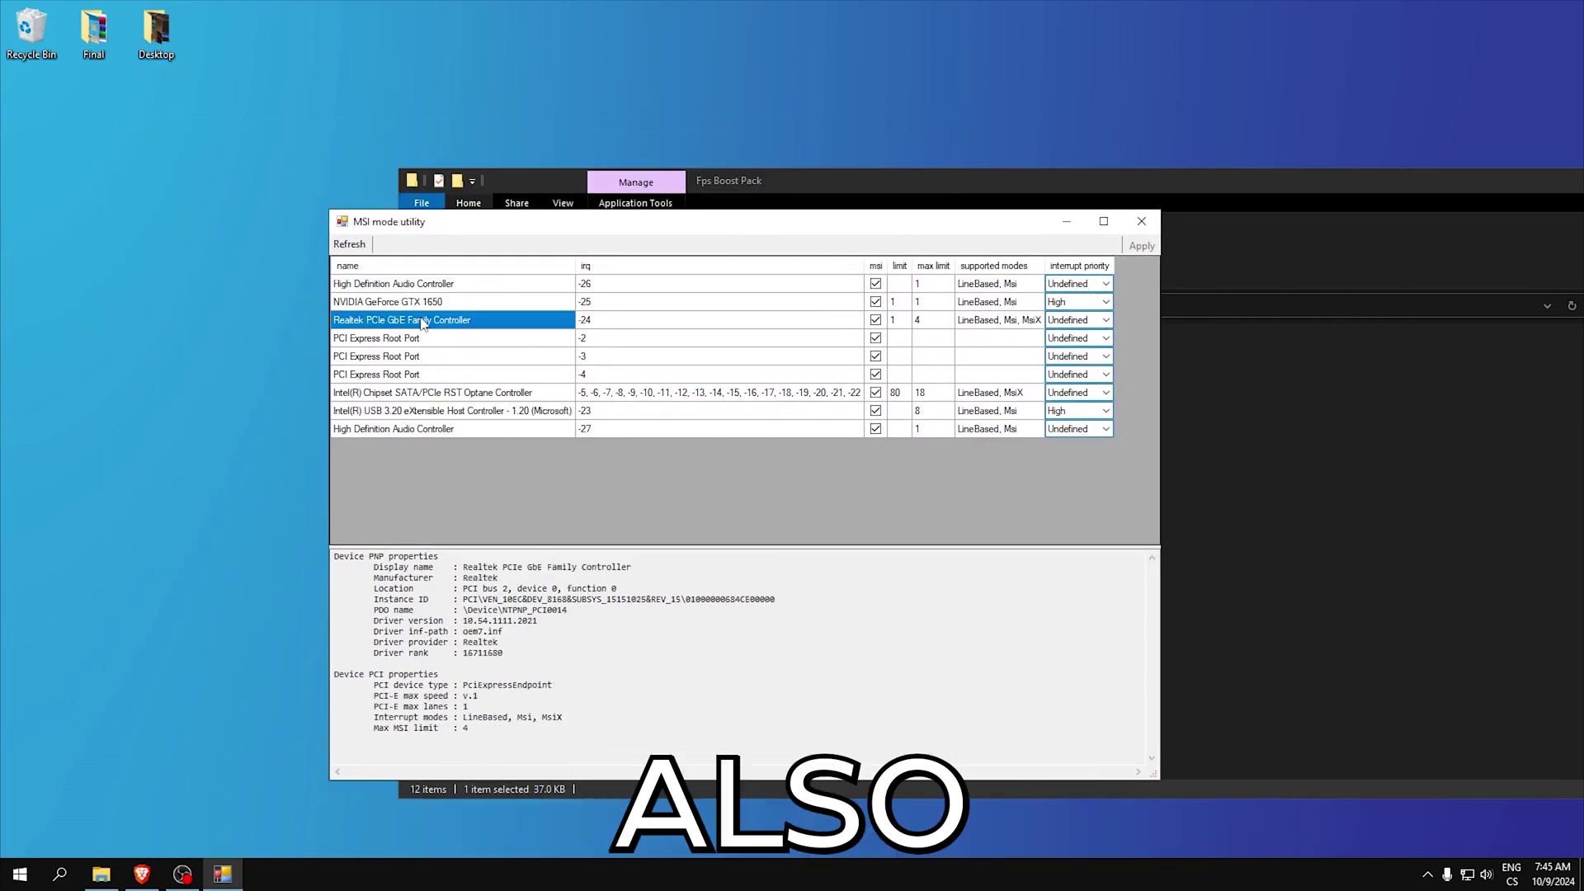
{"action": "left_click", "coordinate": [1076, 320]}
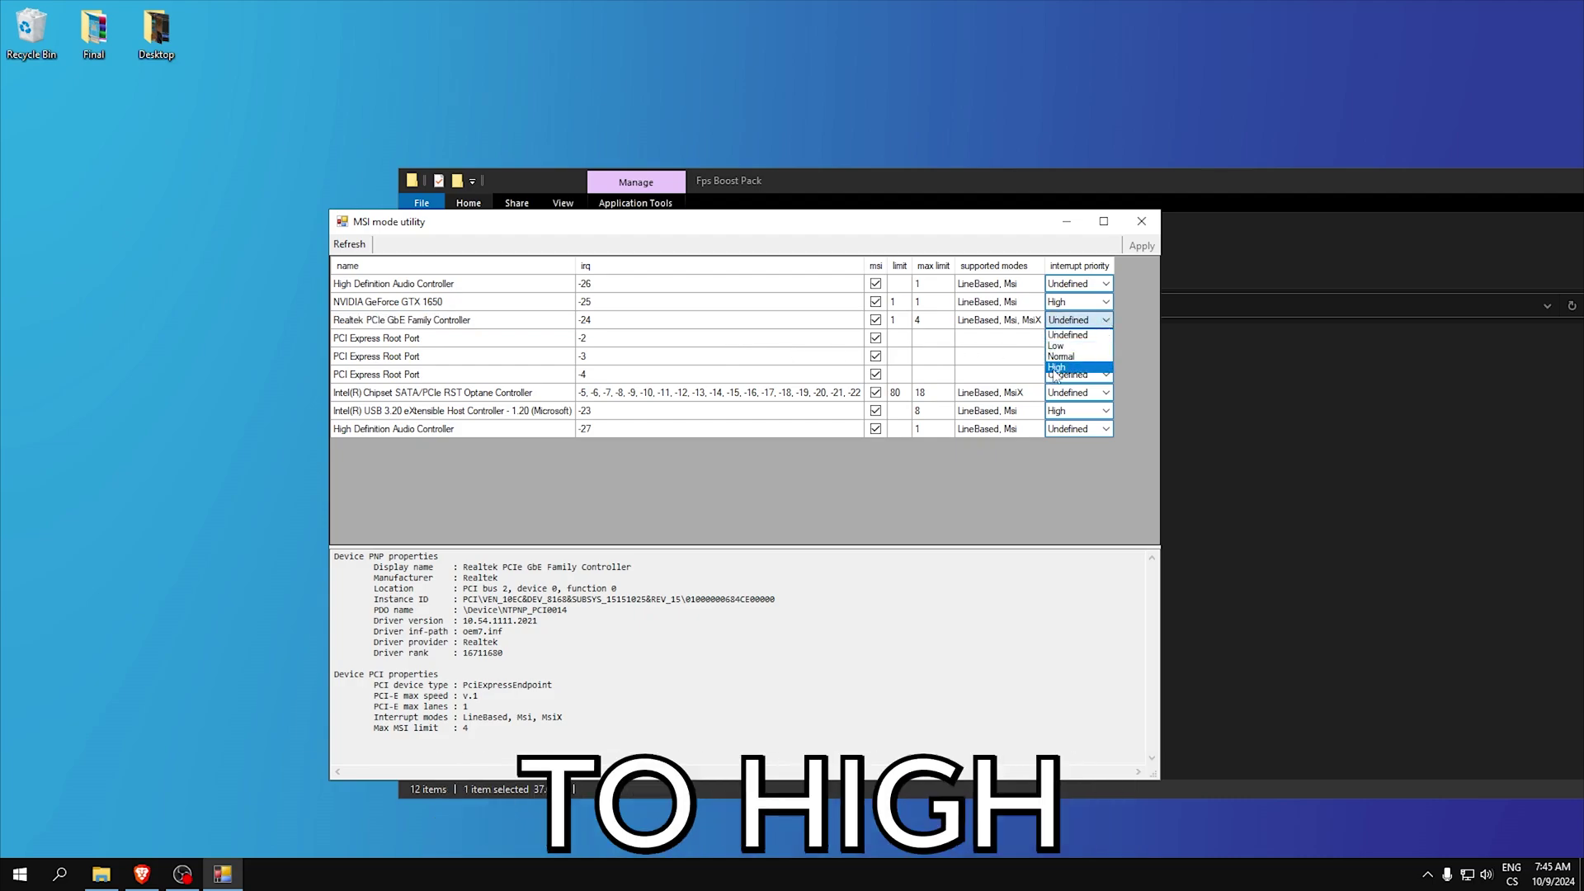
{"action": "left_click", "coordinate": [1143, 247]}
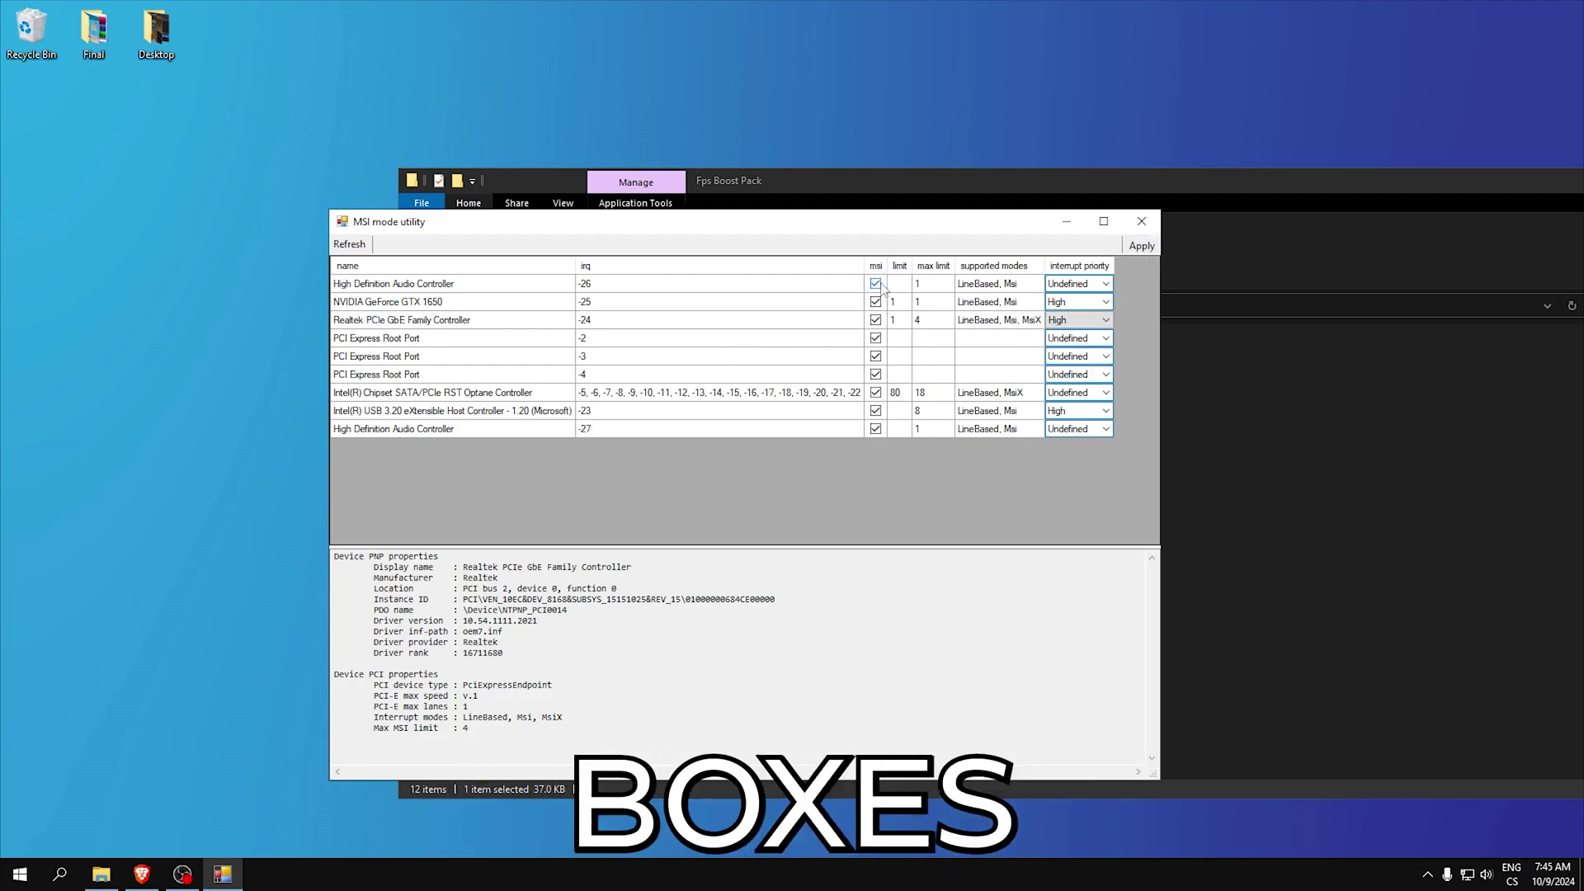
{"action": "left_click", "coordinate": [1140, 220]}
{"action": "double_click", "coordinate": [621, 547]}
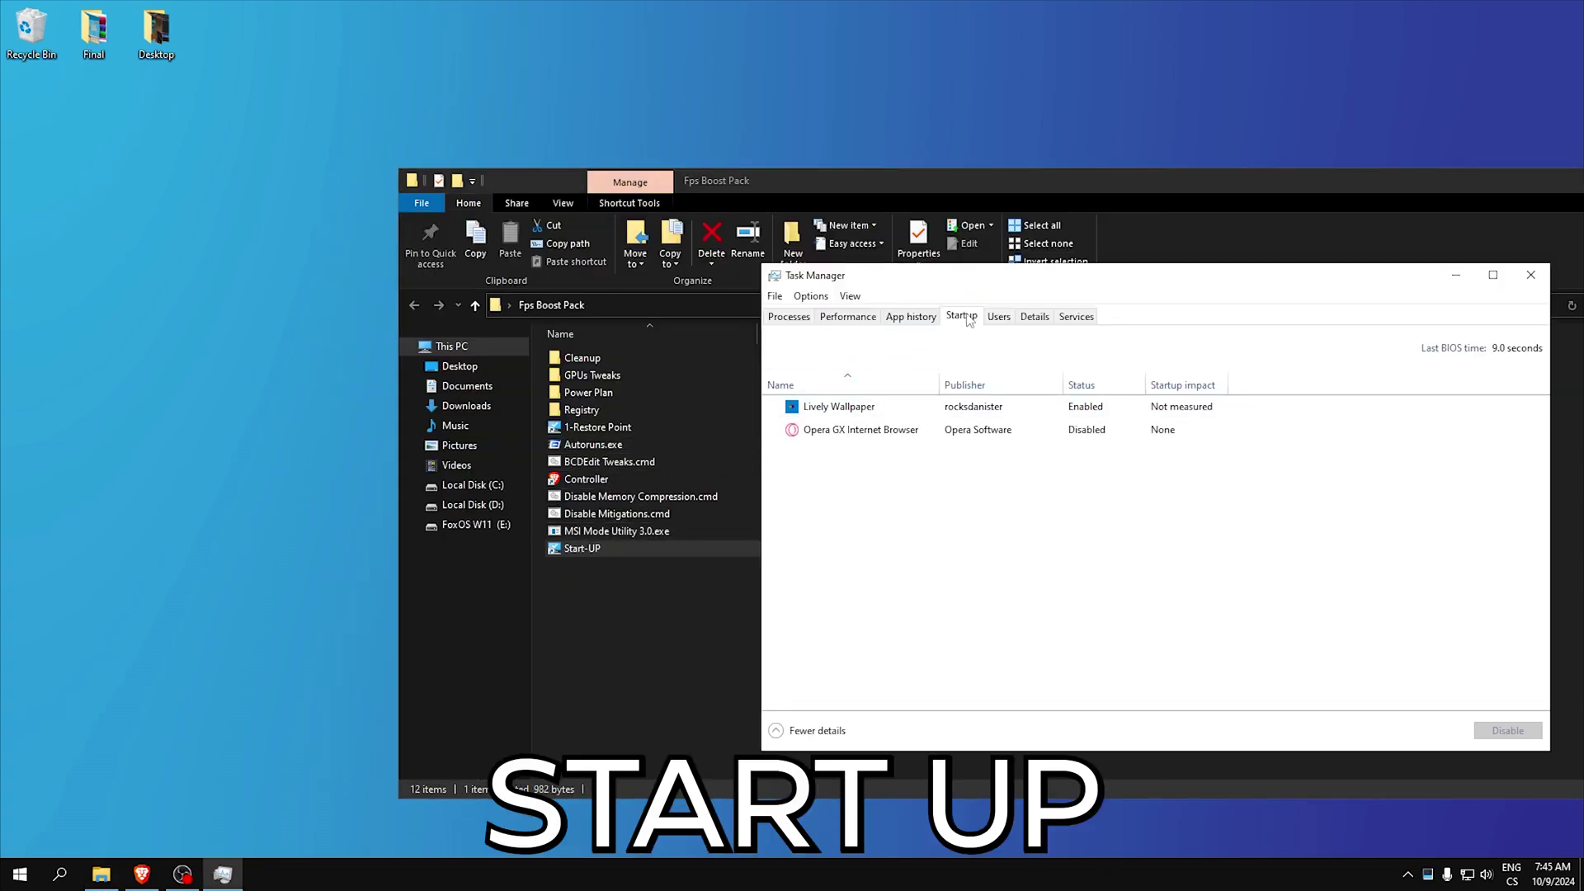
{"action": "mouse_move", "coordinate": [1053, 283]}
{"action": "left_mouse_down"}
{"action": "mouse_move", "coordinate": [709, 293]}
{"action": "mouse_move", "coordinate": [690, 275]}
{"action": "mouse_move", "coordinate": [852, 274]}
{"action": "mouse_move", "coordinate": [607, 278]}
{"action": "left_mouse_up"}
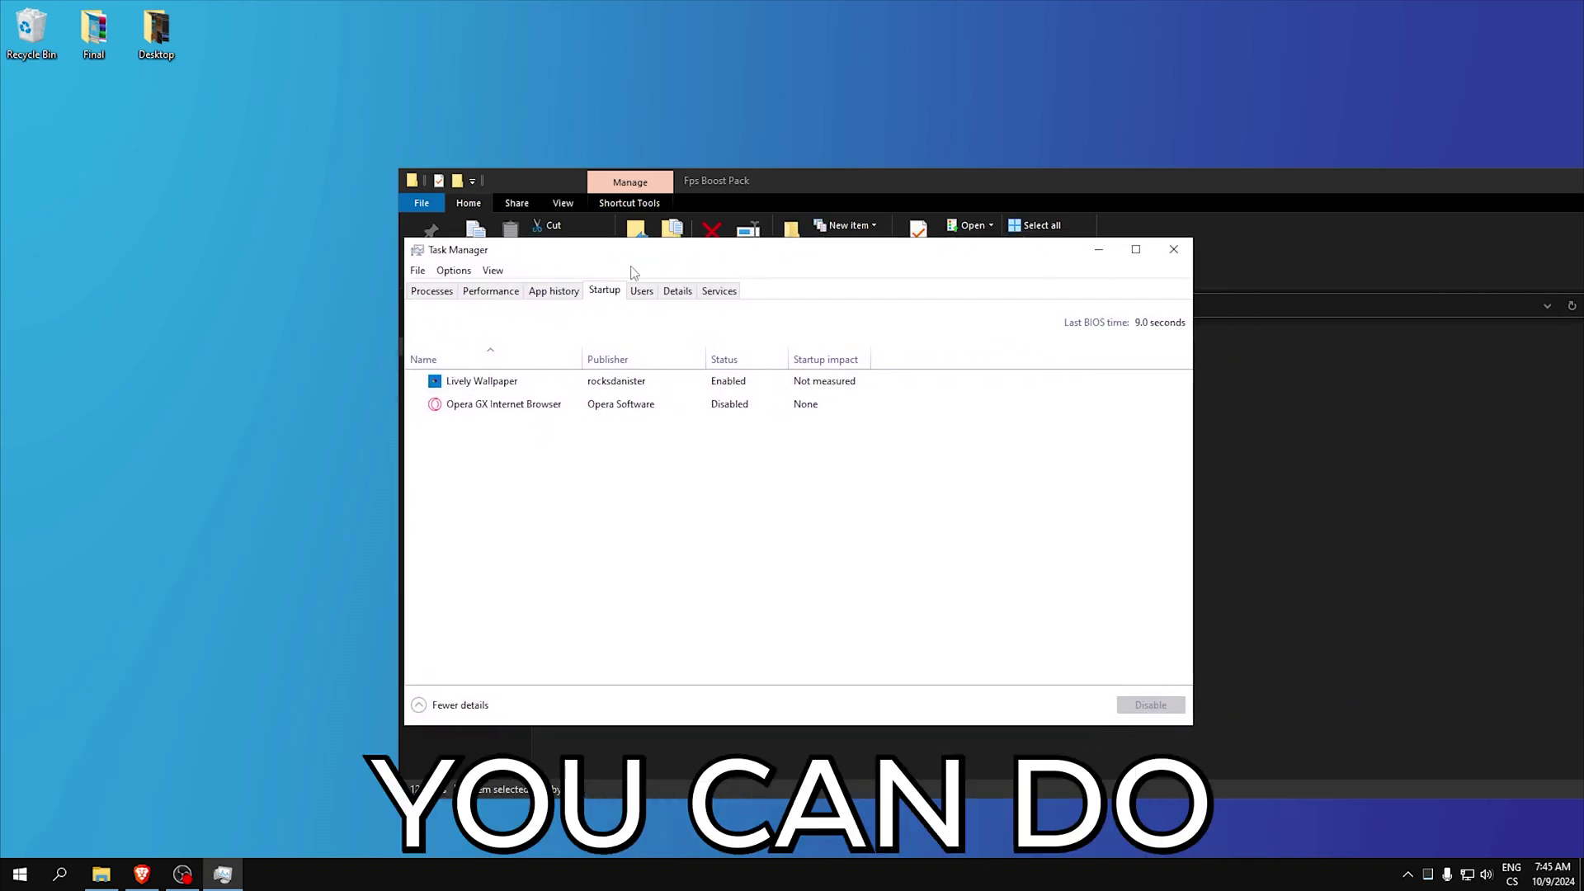
{"action": "left_click", "coordinate": [716, 406]}
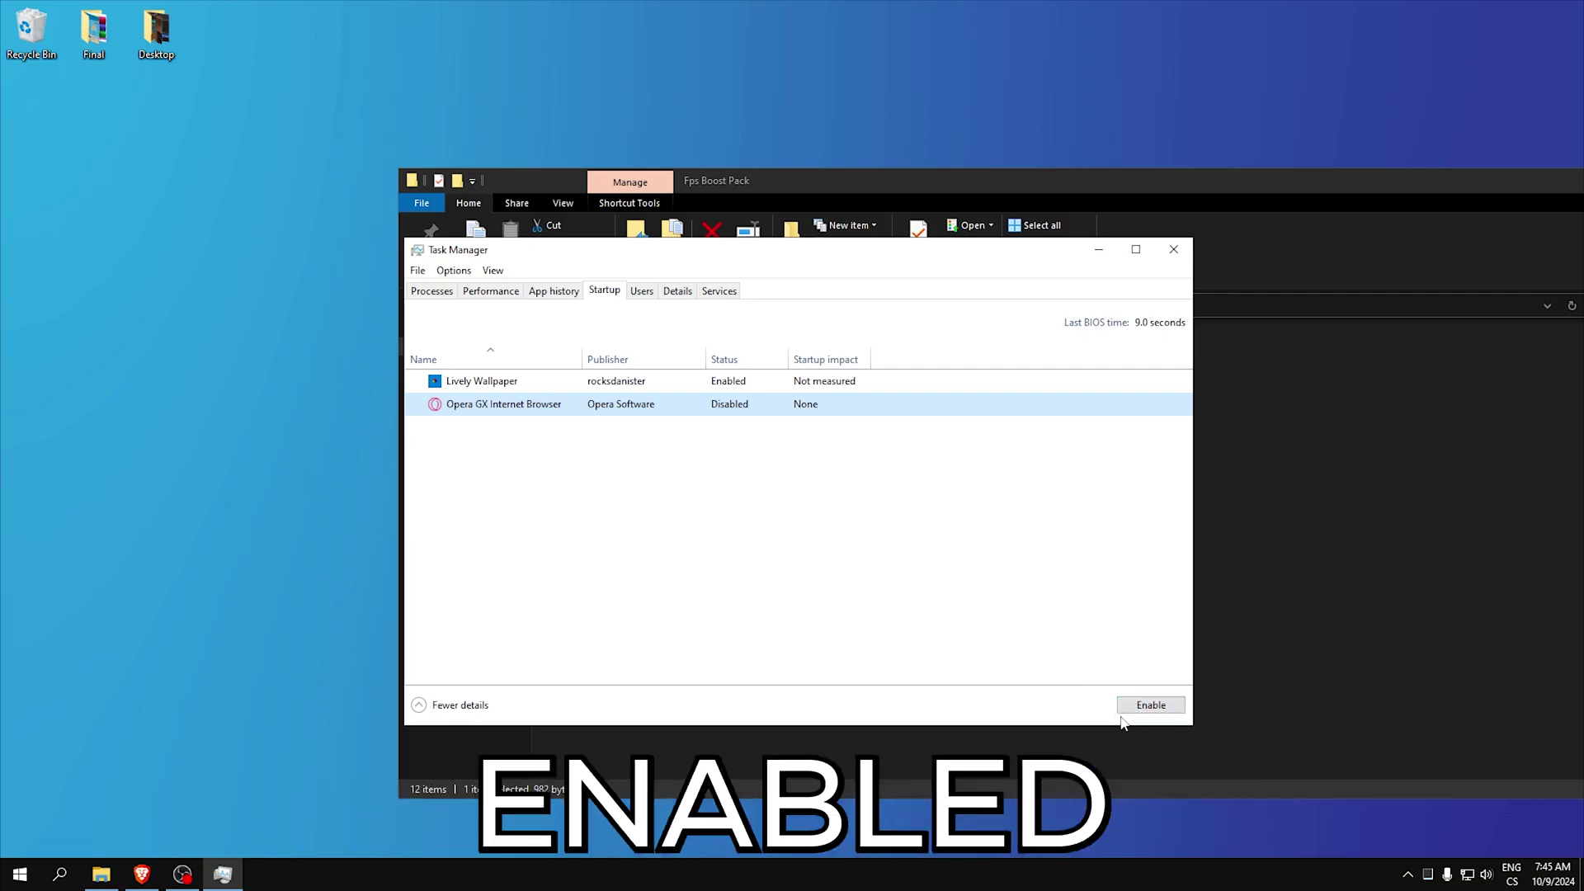
{"action": "left_click_drag", "start_coordinate": [745, 260], "coordinate": [833, 267]}
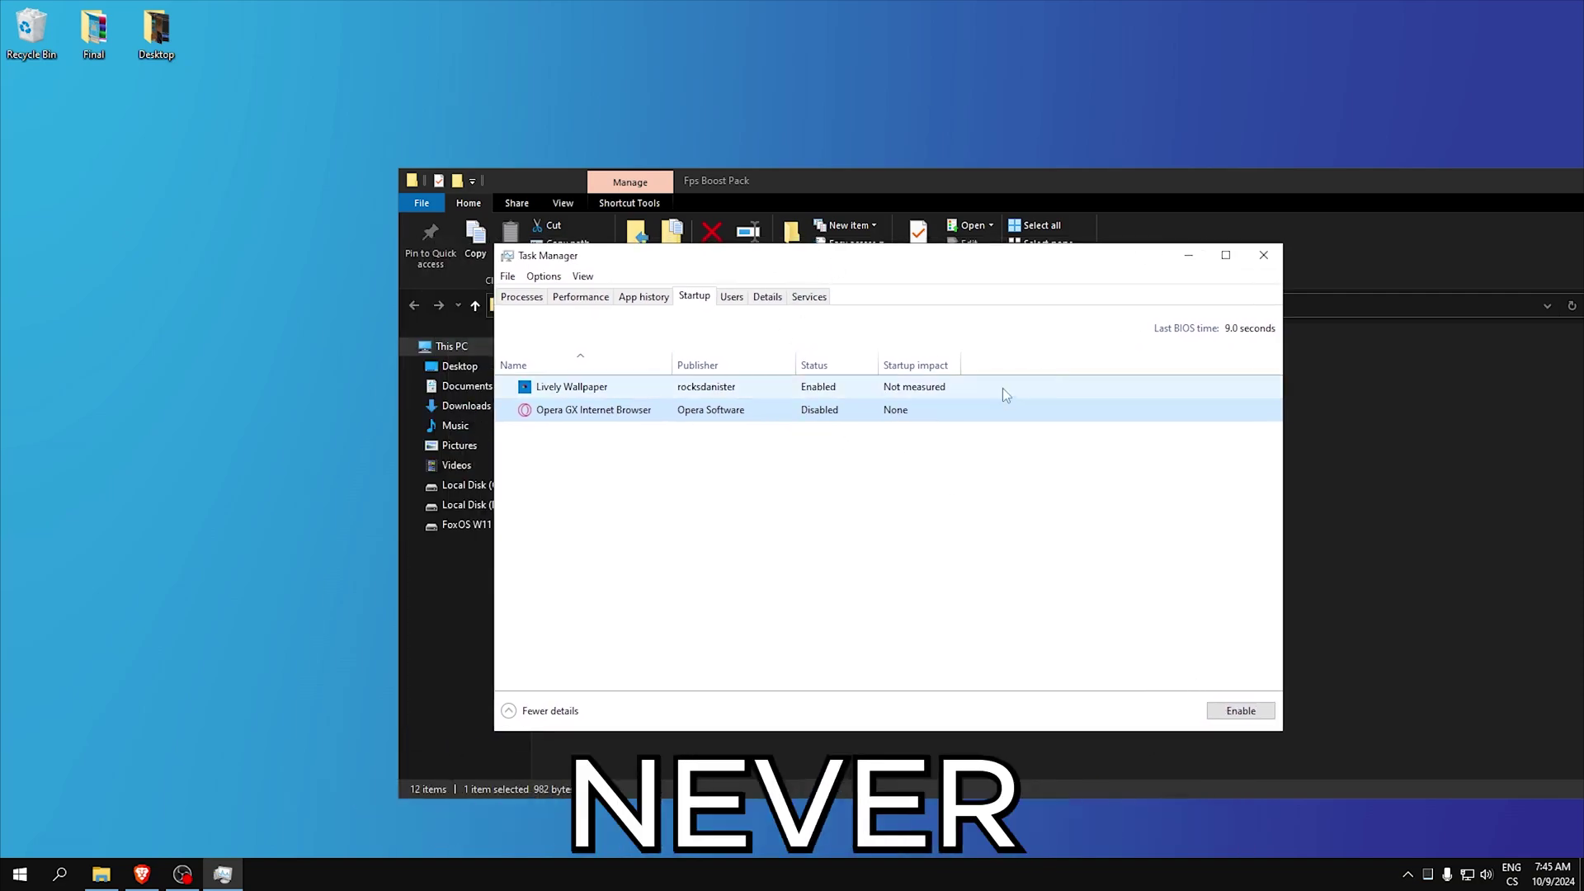
{"action": "left_click", "coordinate": [1262, 259]}
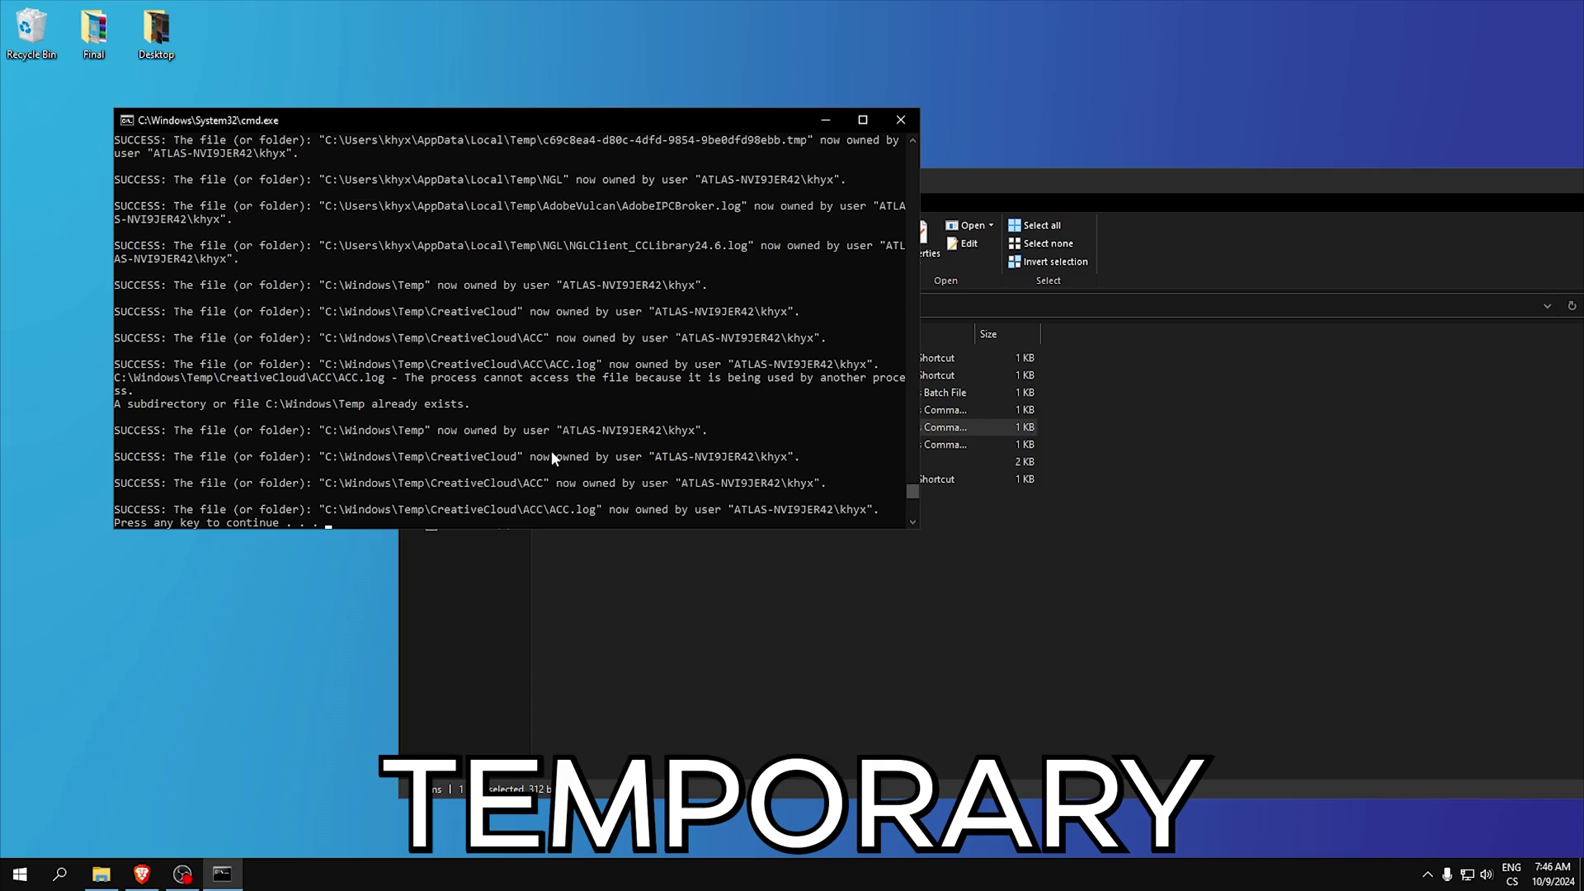
- Close the temp-files console, then run Delete Update Cache.cmd as administrator and dismiss it
{"action": "key", "text": "Return"}
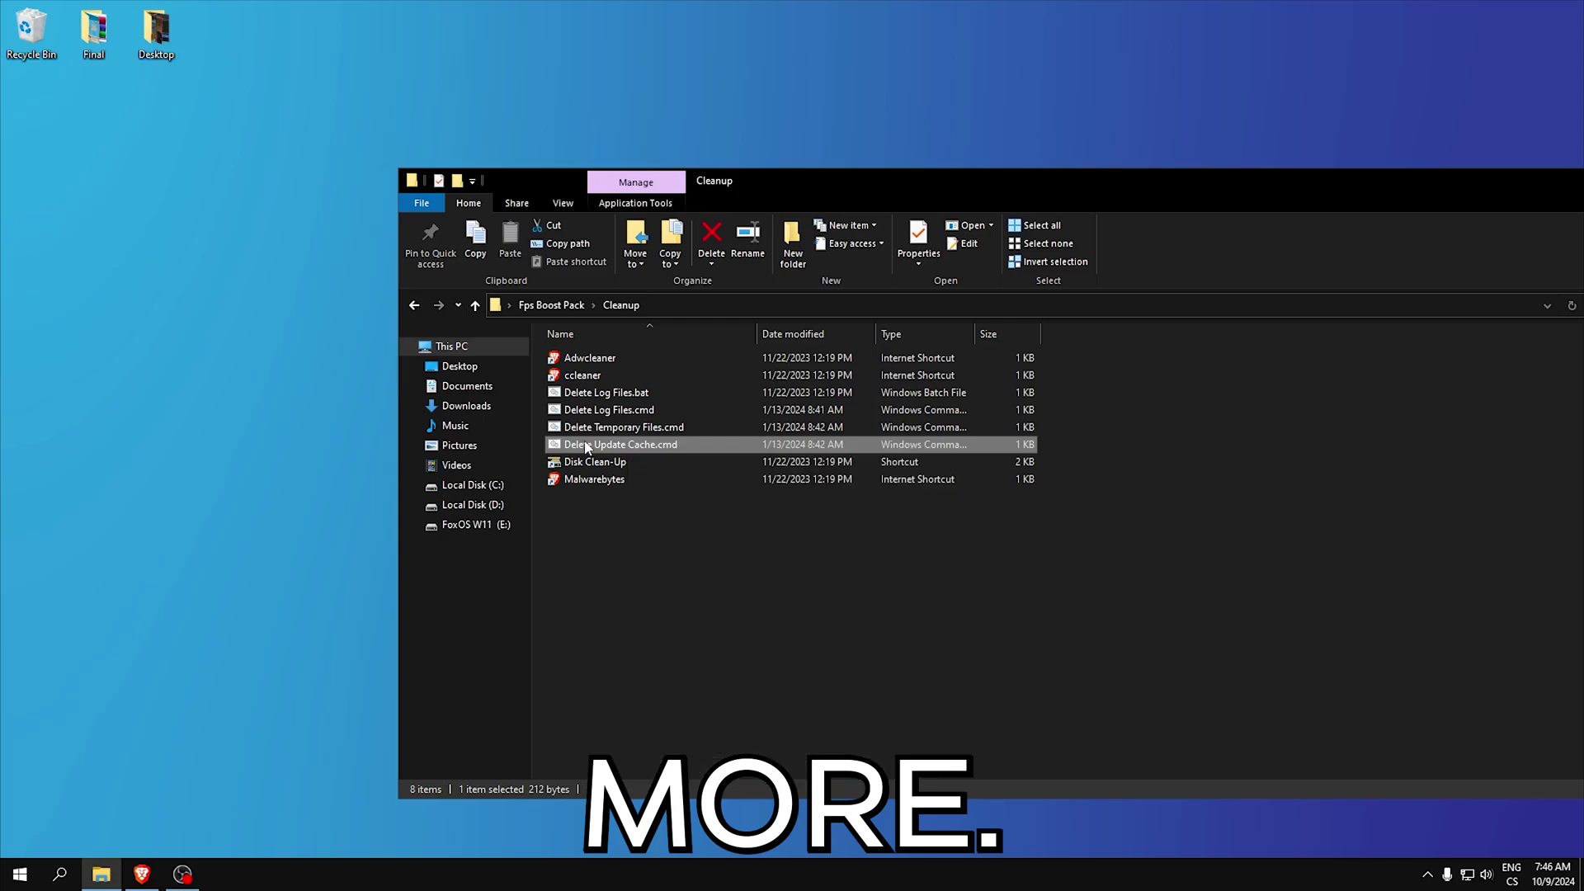
{"action": "right_click", "coordinate": [696, 446]}
{"action": "right_click", "coordinate": [659, 444]}
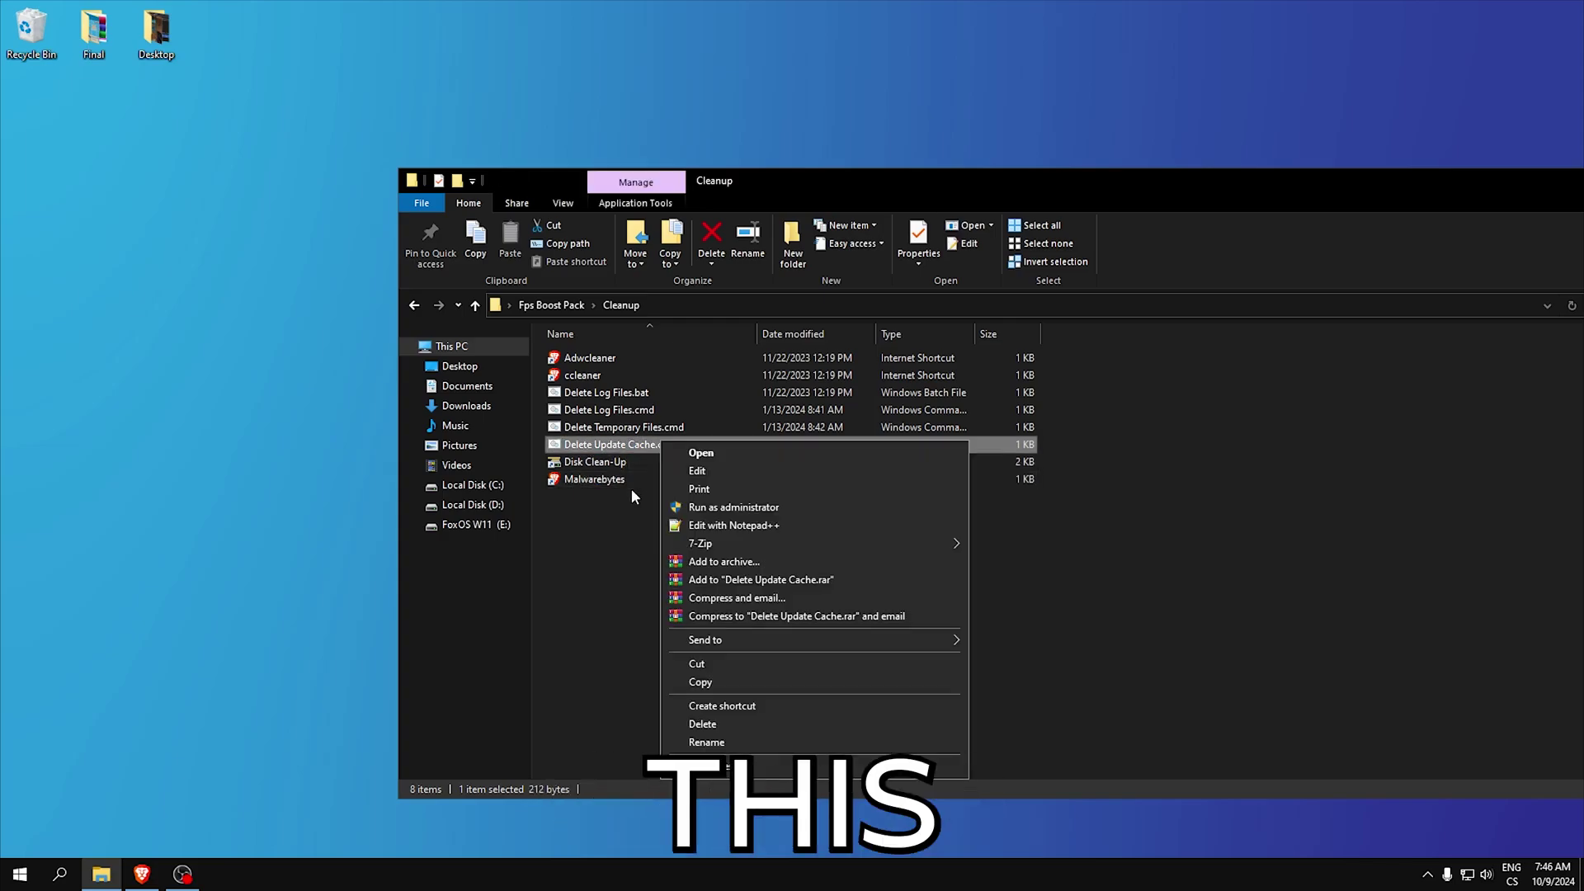
{"action": "left_click", "coordinate": [724, 508]}
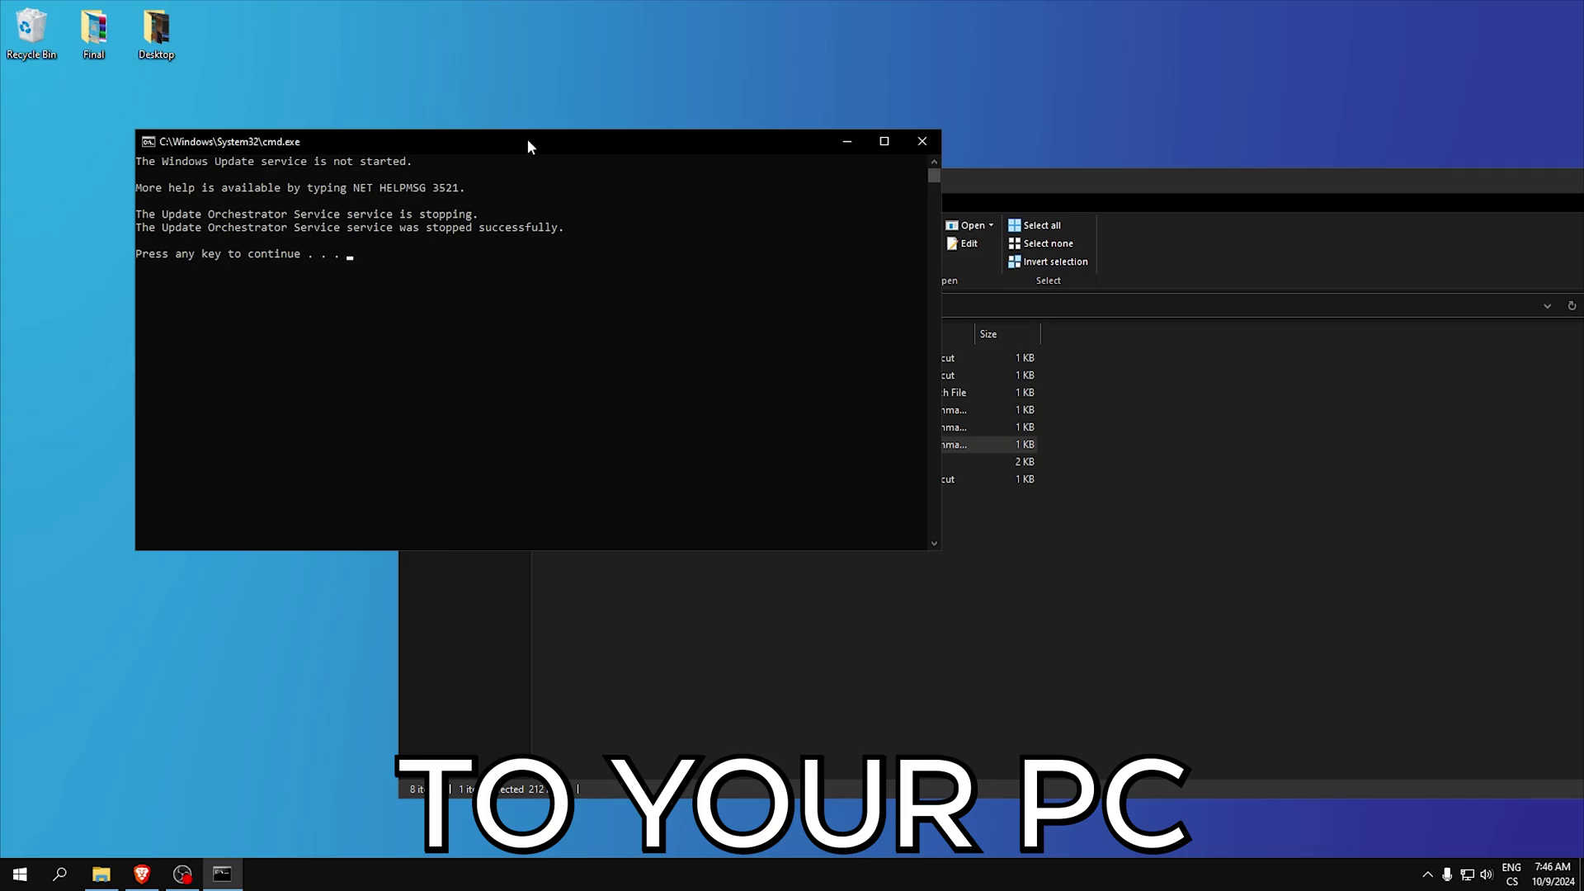
{"action": "key", "text": "Return"}
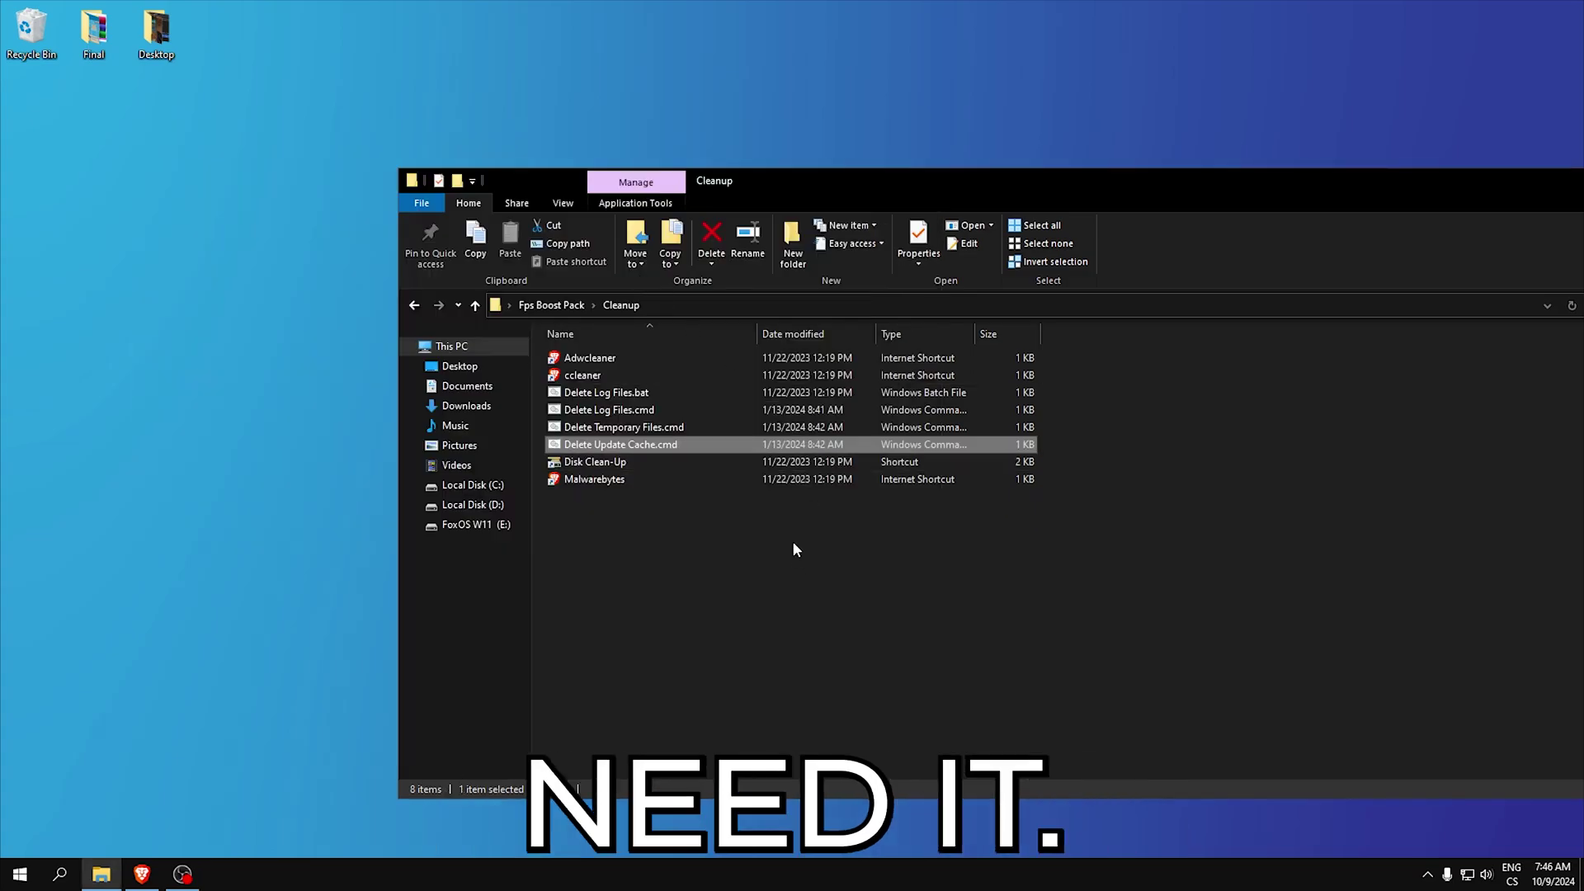
- Run Disk Clean-Up on drive C: and permanently delete the checked files, about 221 MB
{"action": "double_click", "coordinate": [579, 465]}
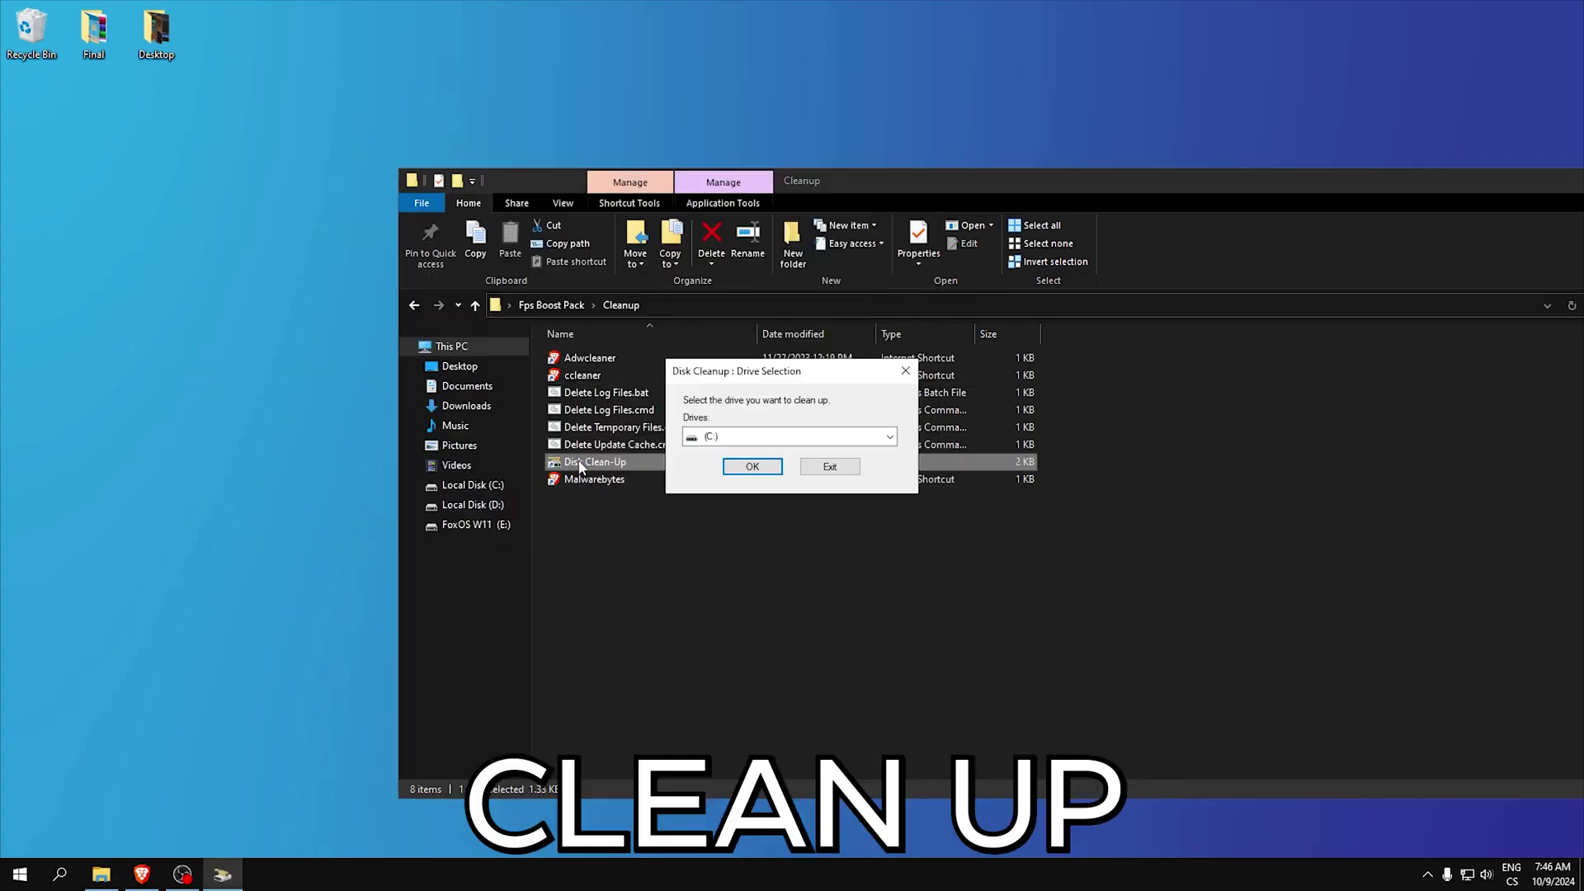
{"action": "left_click", "coordinate": [765, 441]}
{"action": "left_click", "coordinate": [719, 450]}
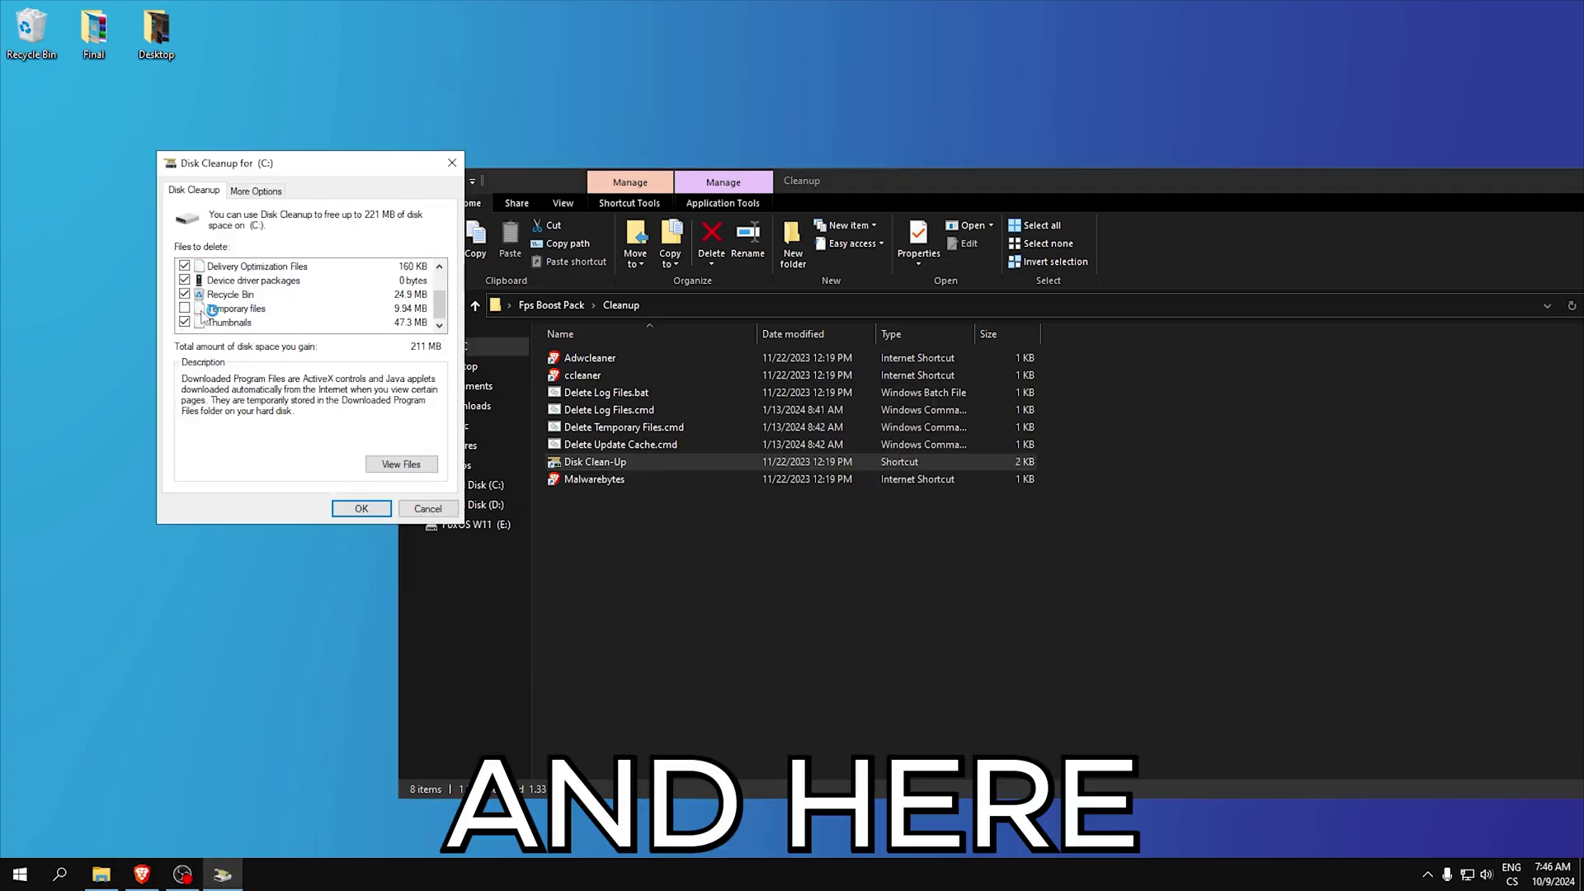
{"action": "scroll", "coordinate": [189, 282], "scroll_direction": "up", "scroll_amount": 2}
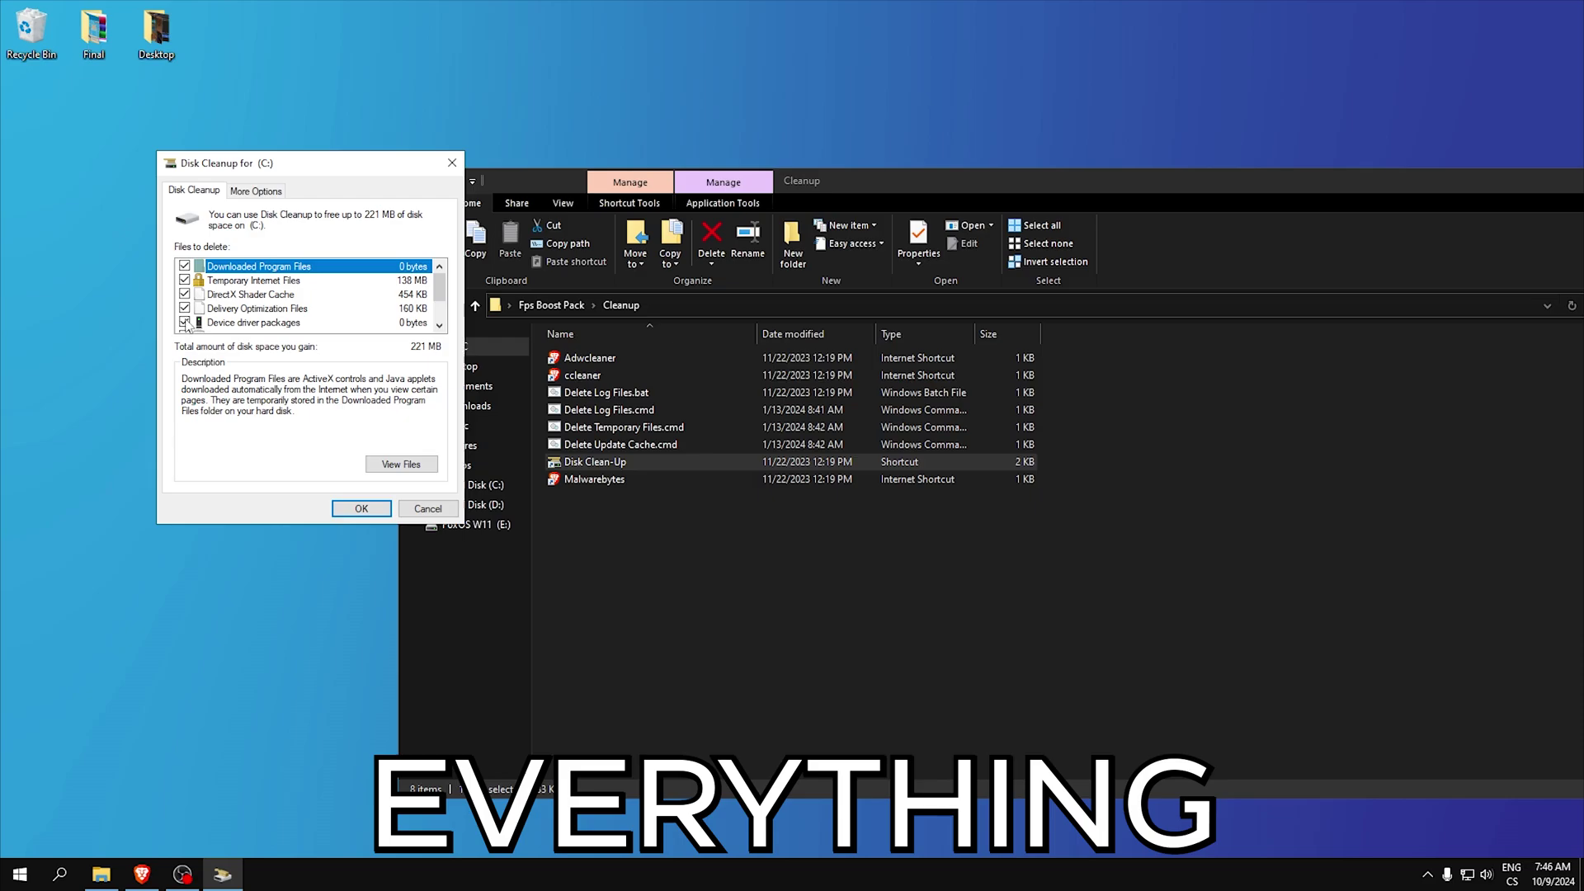
{"action": "scroll", "coordinate": [190, 283], "scroll_direction": "down", "scroll_amount": 1}
{"action": "left_click", "coordinate": [361, 509]}
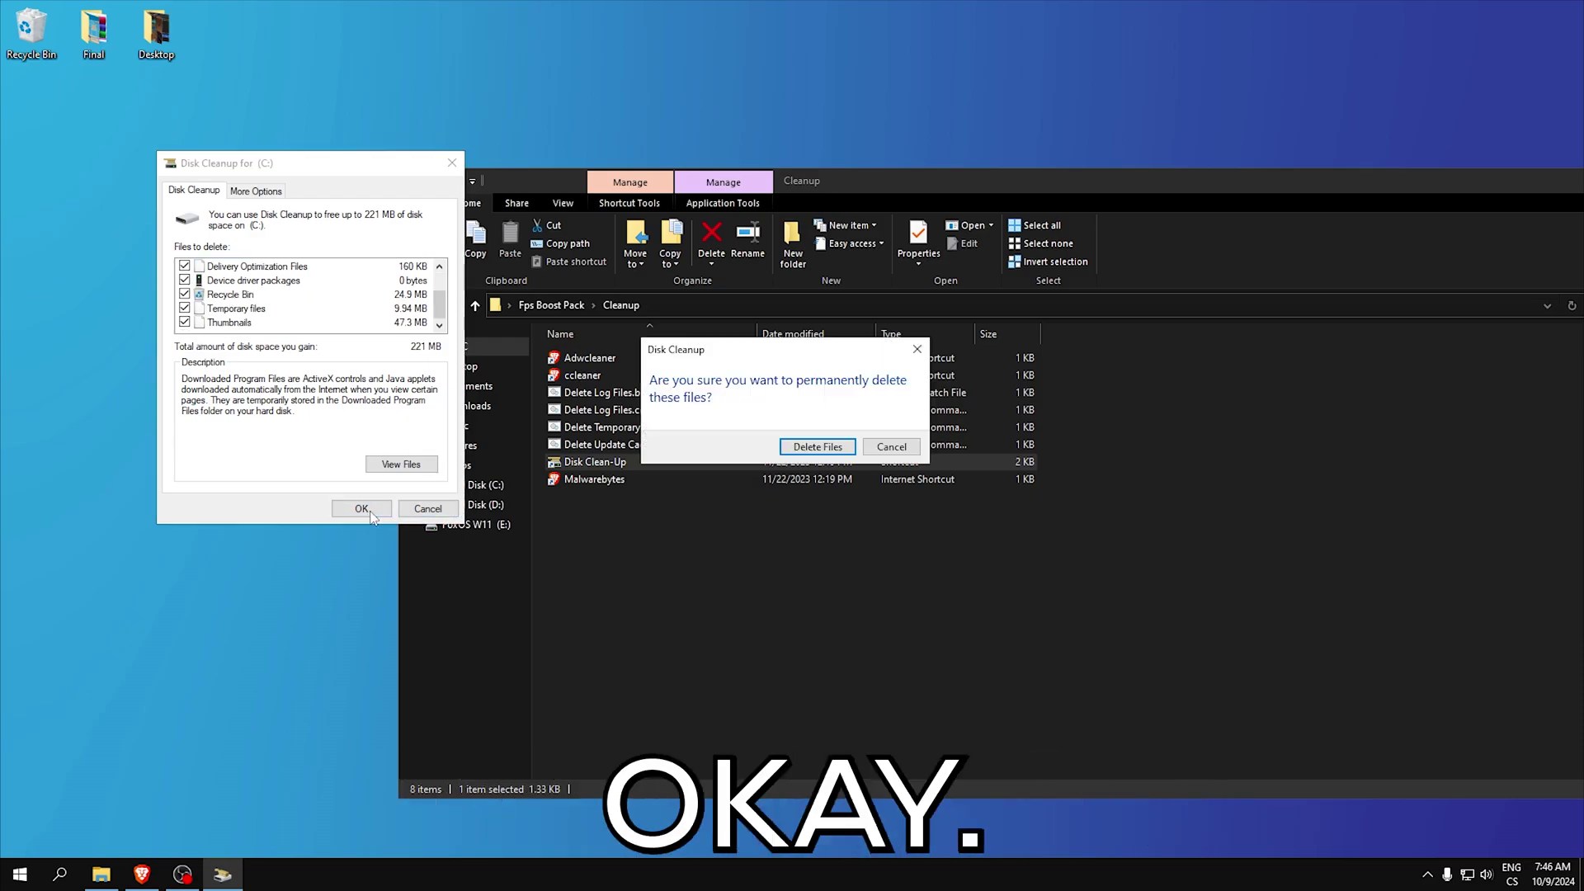
{"action": "left_click", "coordinate": [818, 447]}
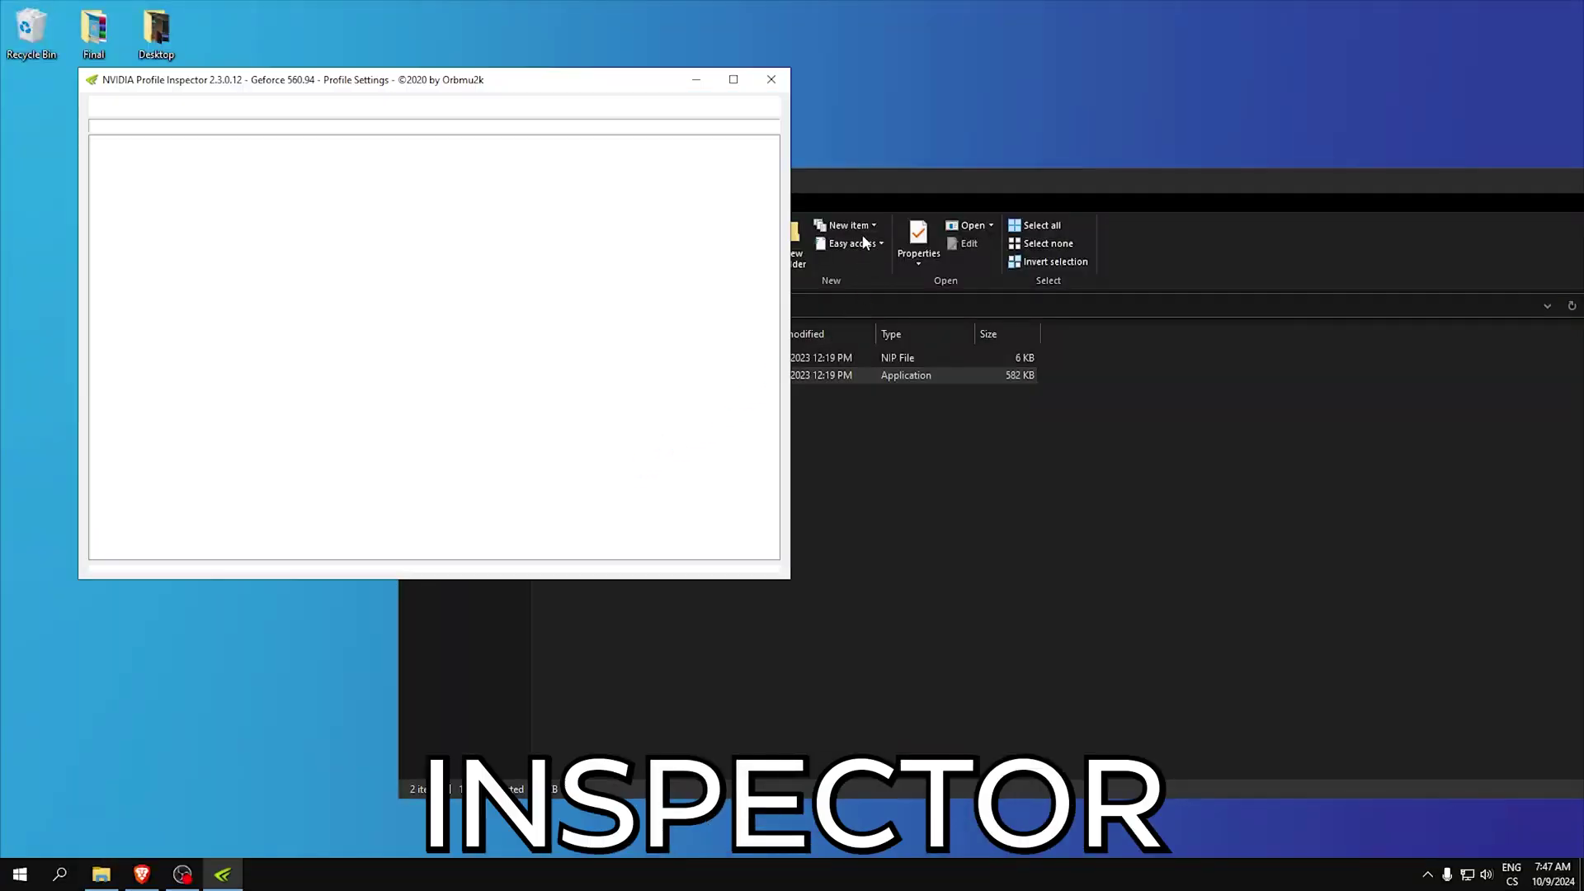
- Drop Base Profile.nip onto NVIDIA Profile Inspector and dismiss the import warning
{"action": "left_click_drag", "start_coordinate": [821, 180], "coordinate": [1264, 217]}
{"action": "left_click", "coordinate": [1027, 396]}
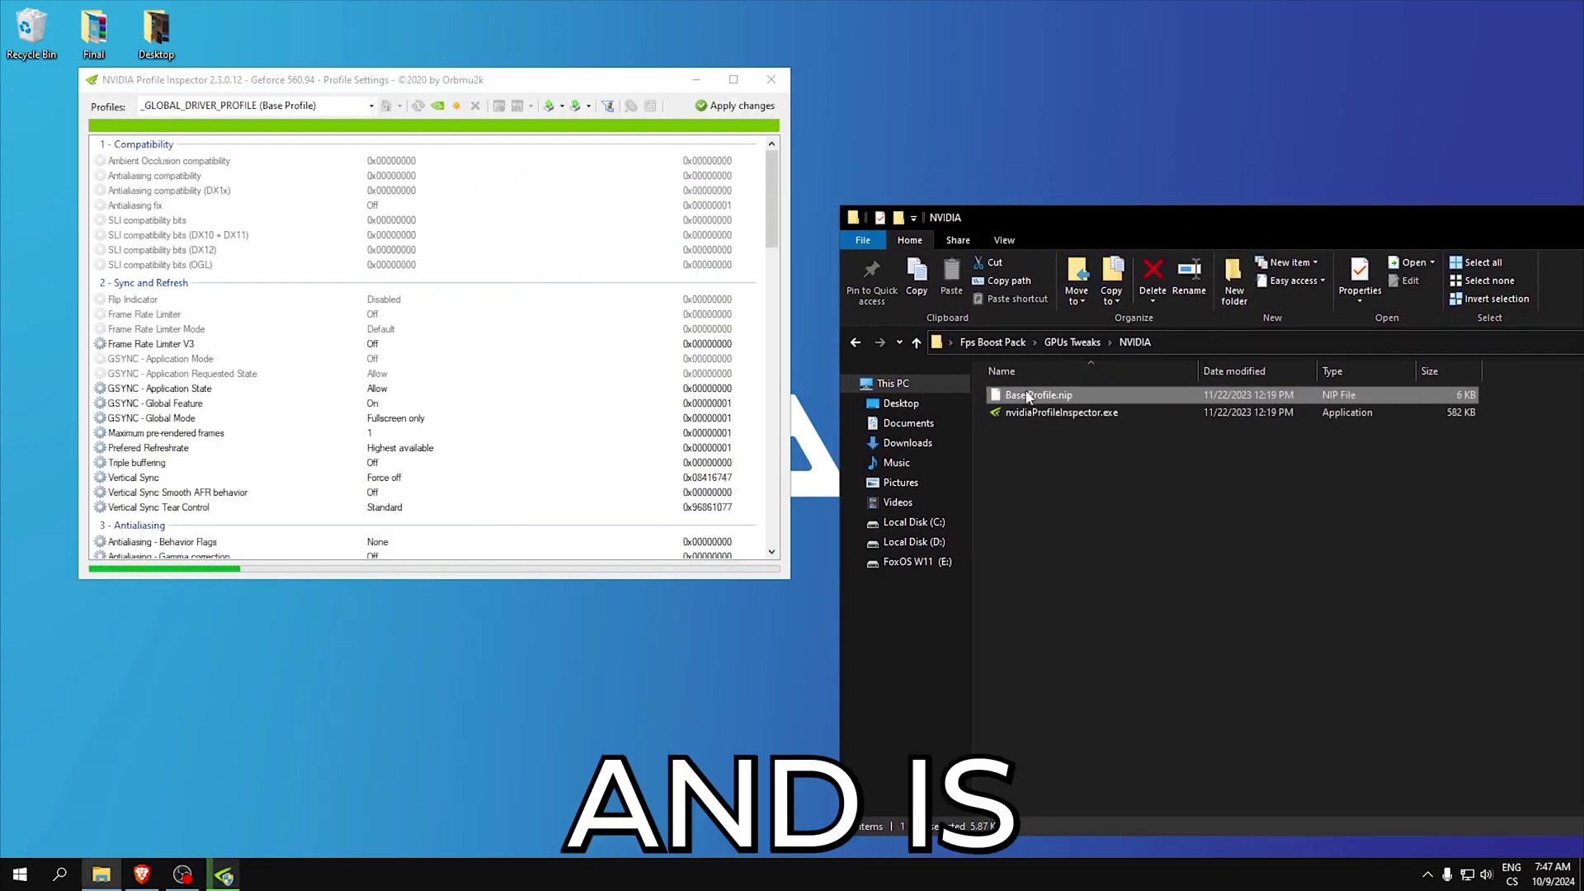
{"action": "left_click_drag", "start_coordinate": [1054, 400], "coordinate": [978, 454]}
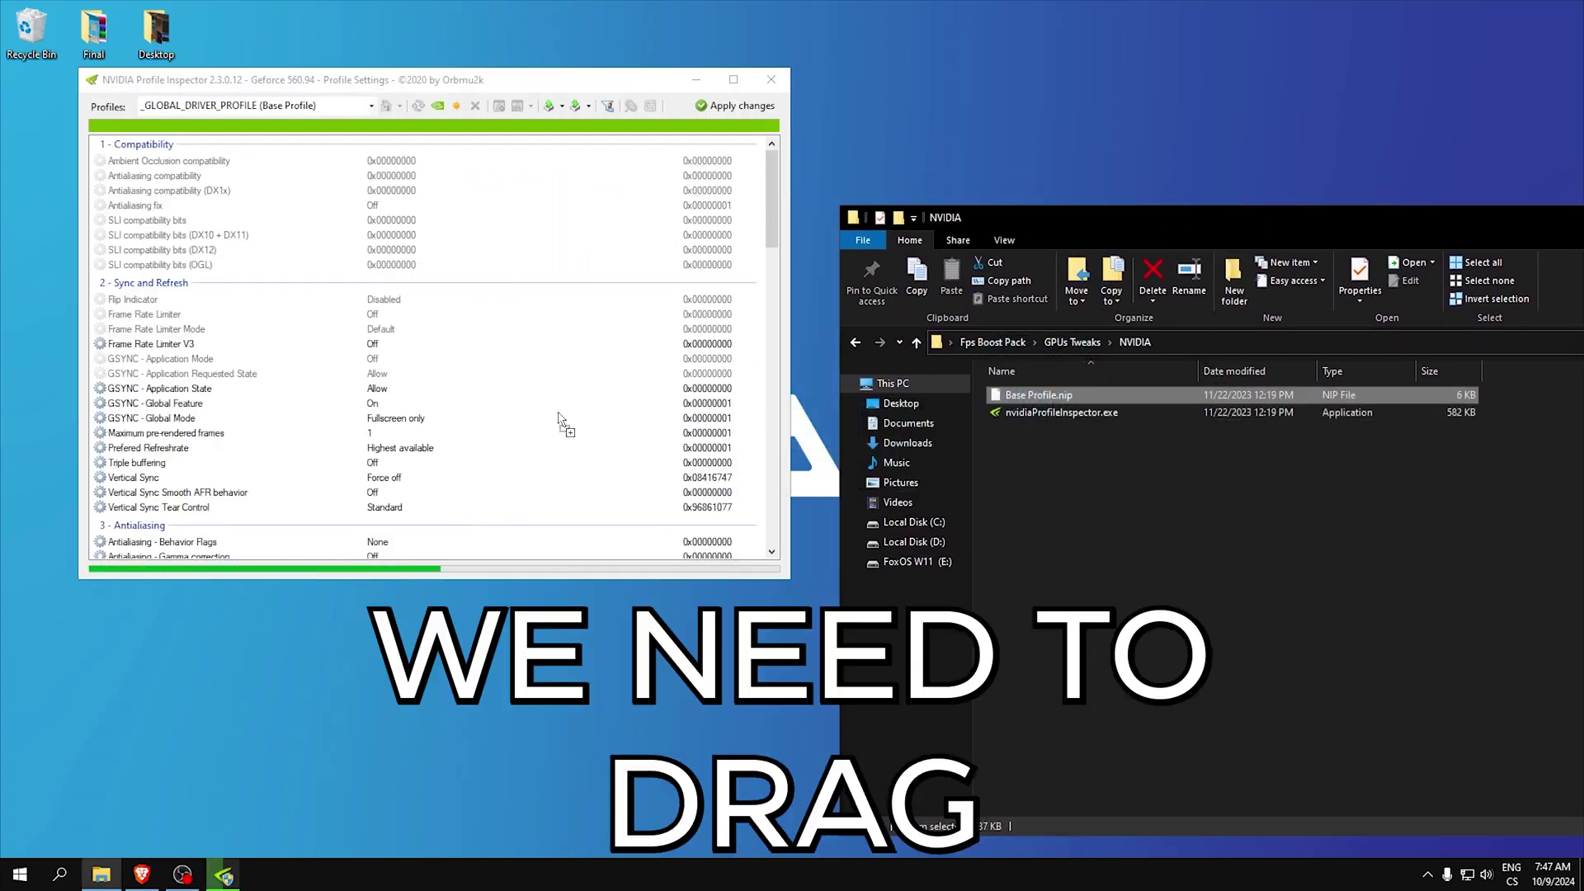
{"action": "left_click_drag", "start_coordinate": [575, 411], "coordinate": [574, 411]}
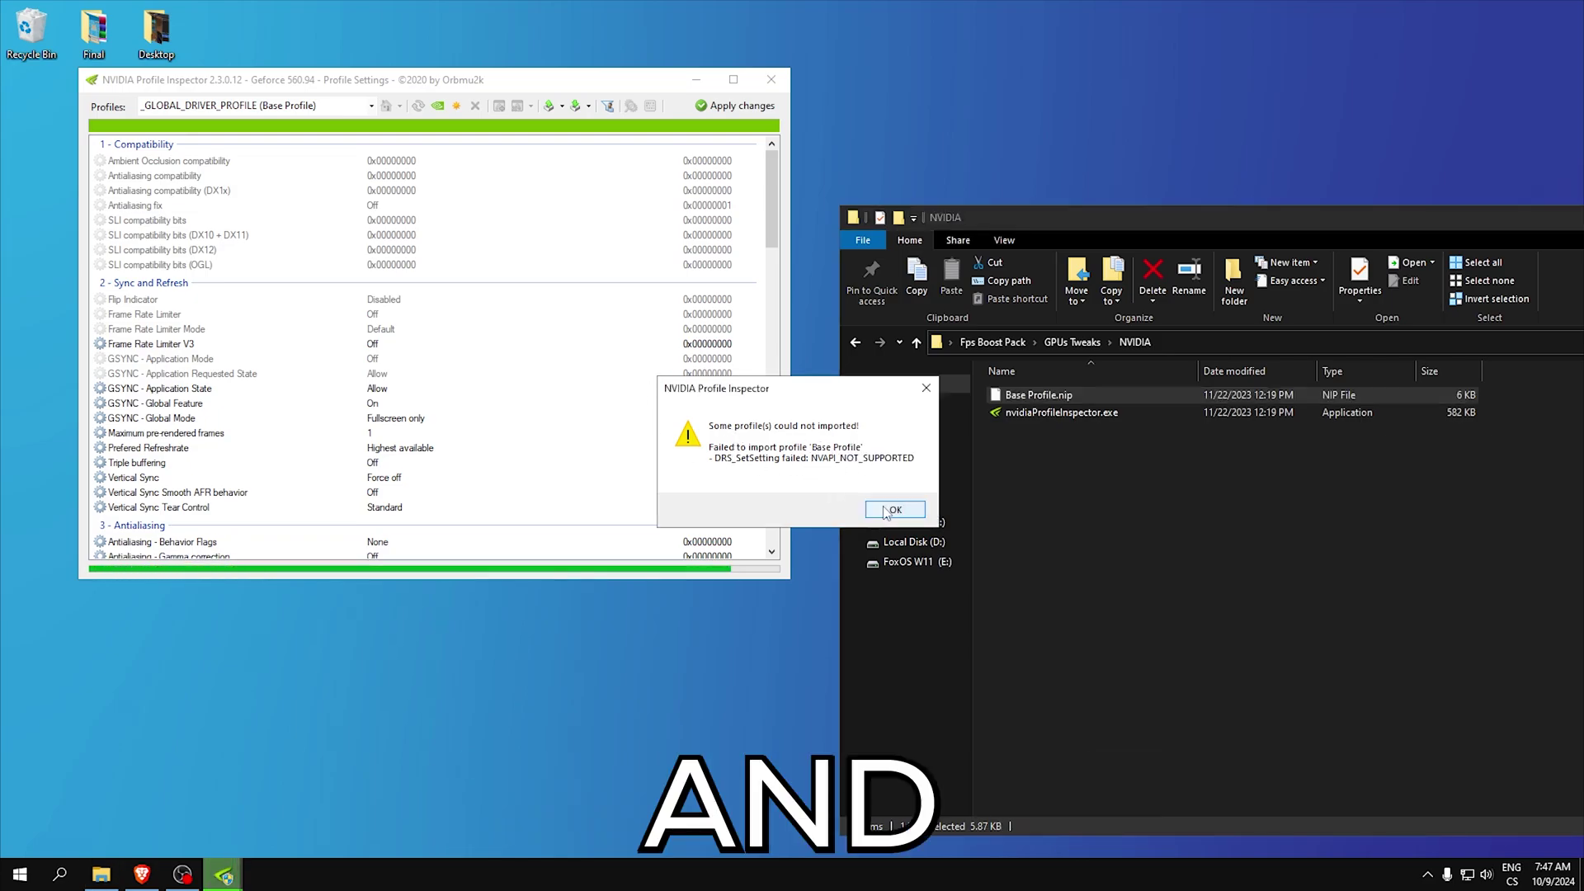
{"action": "left_click", "coordinate": [893, 512]}
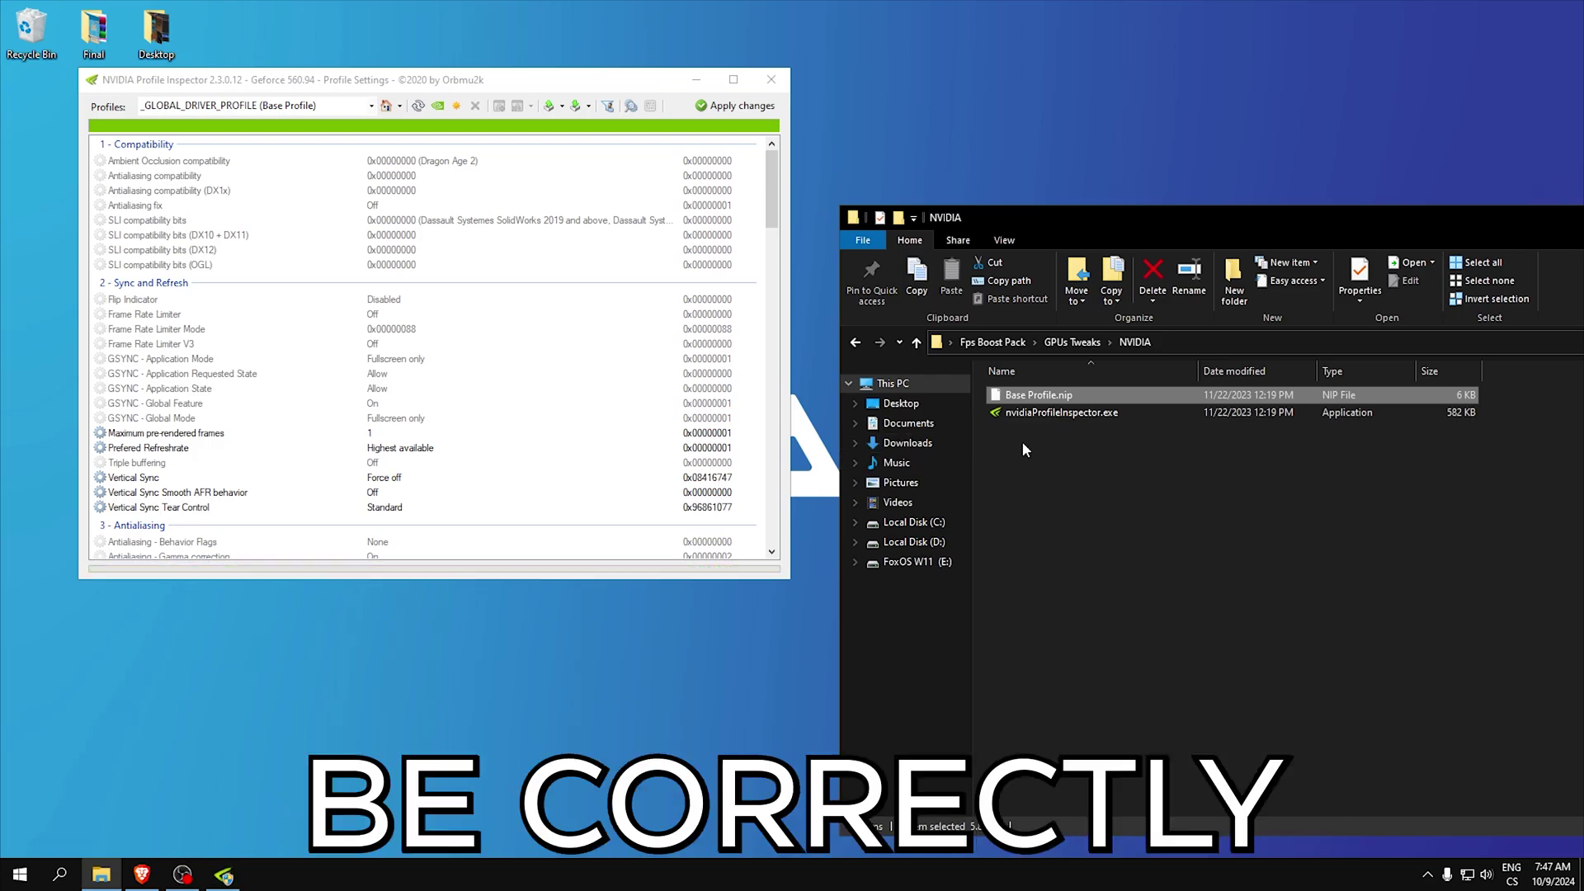
- Import Base Profile.nip again, apply the changes, and close the inspector
{"action": "left_click_drag", "start_coordinate": [1037, 395], "coordinate": [561, 406]}
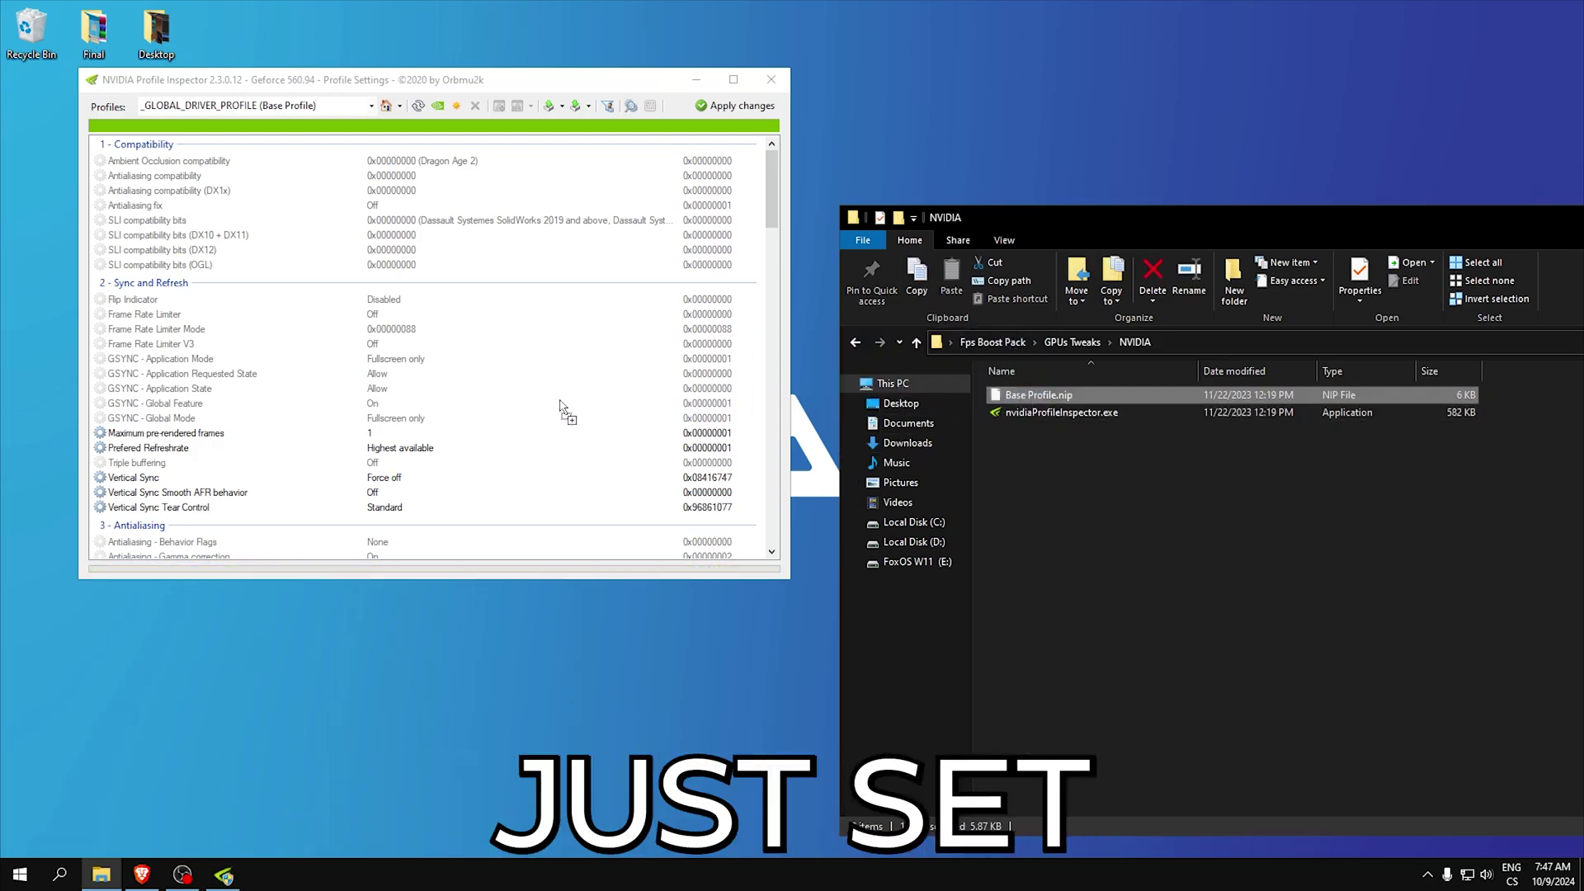
{"action": "left_click_drag", "start_coordinate": [385, 80], "coordinate": [478, 120]}
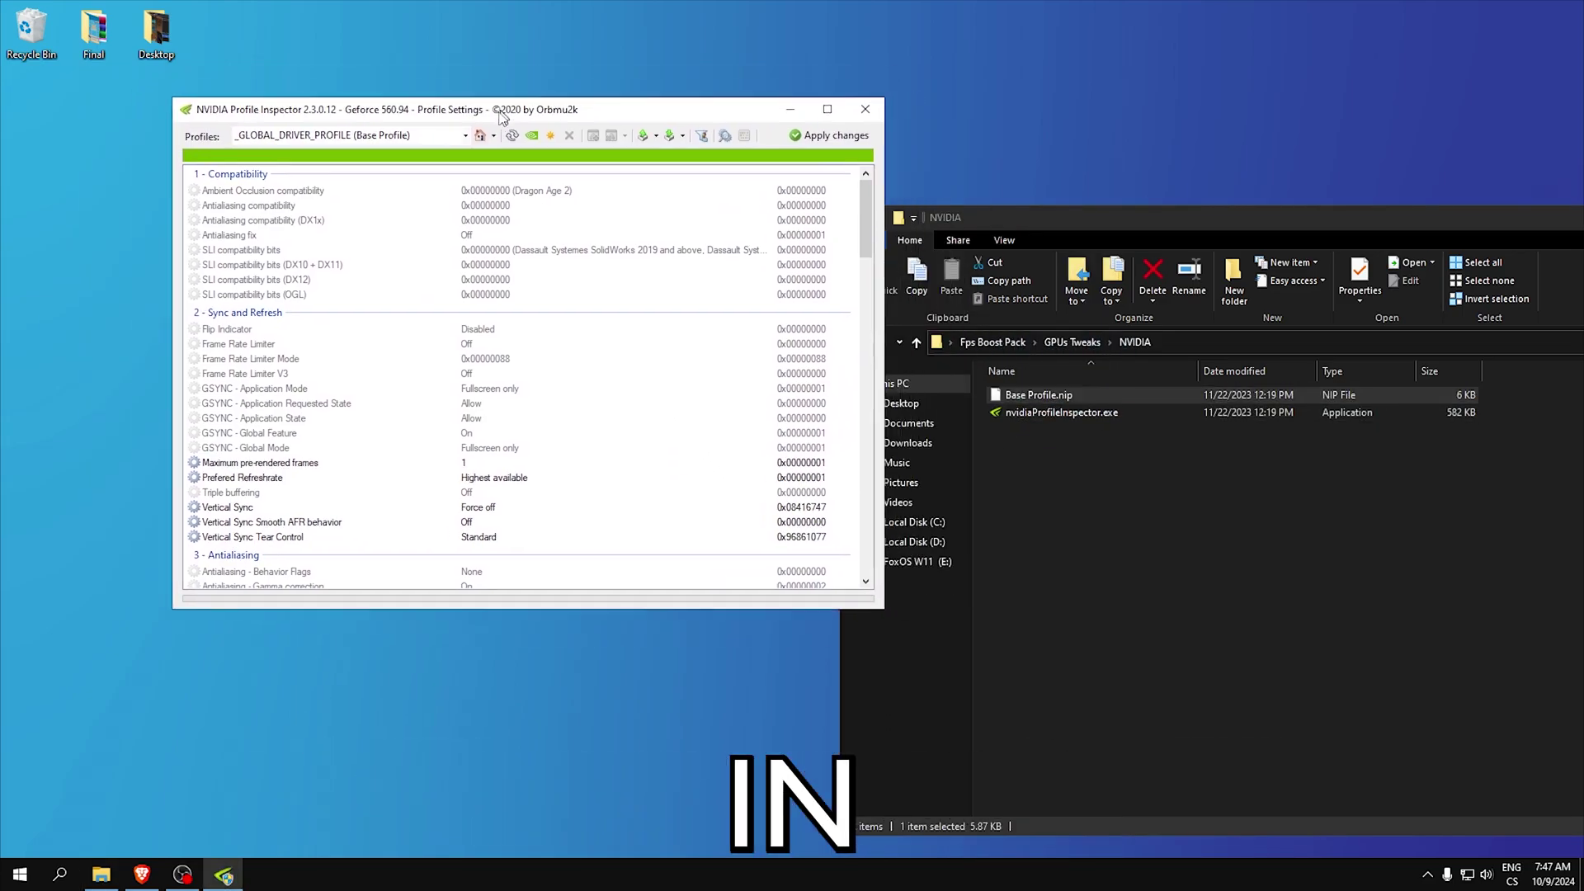
{"action": "scroll", "coordinate": [477, 187], "scroll_direction": "down", "scroll_amount": 5}
{"action": "scroll", "coordinate": [495, 249], "scroll_direction": "down", "scroll_amount": 5}
{"action": "scroll", "coordinate": [508, 310], "scroll_direction": "down", "scroll_amount": 5}
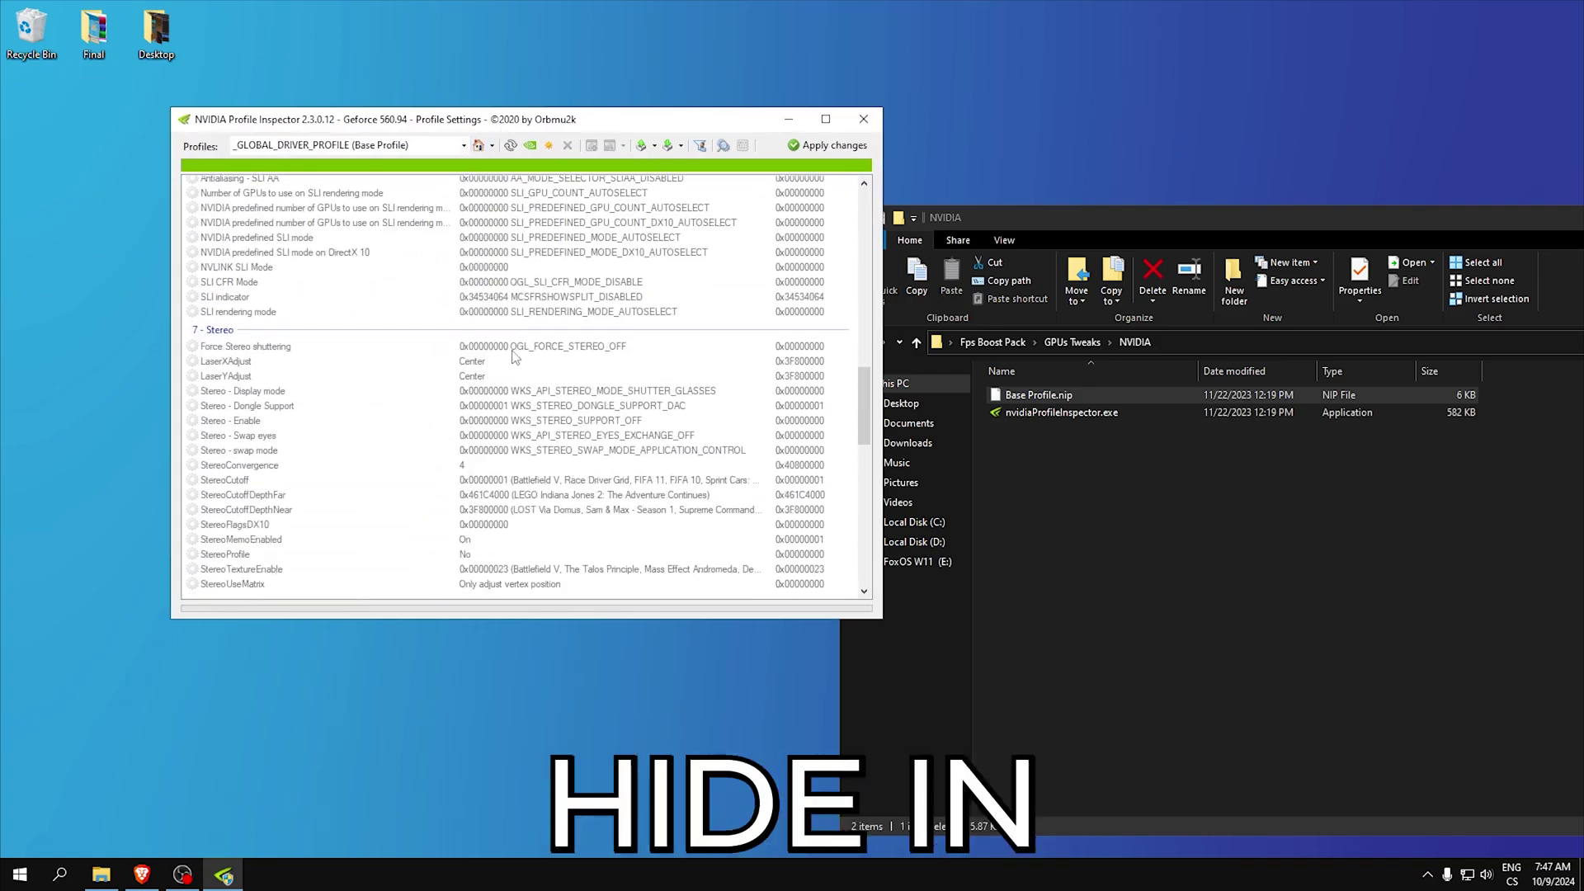
{"action": "scroll", "coordinate": [530, 372], "scroll_direction": "down", "scroll_amount": 5}
{"action": "scroll", "coordinate": [529, 372], "scroll_direction": "down", "scroll_amount": 4}
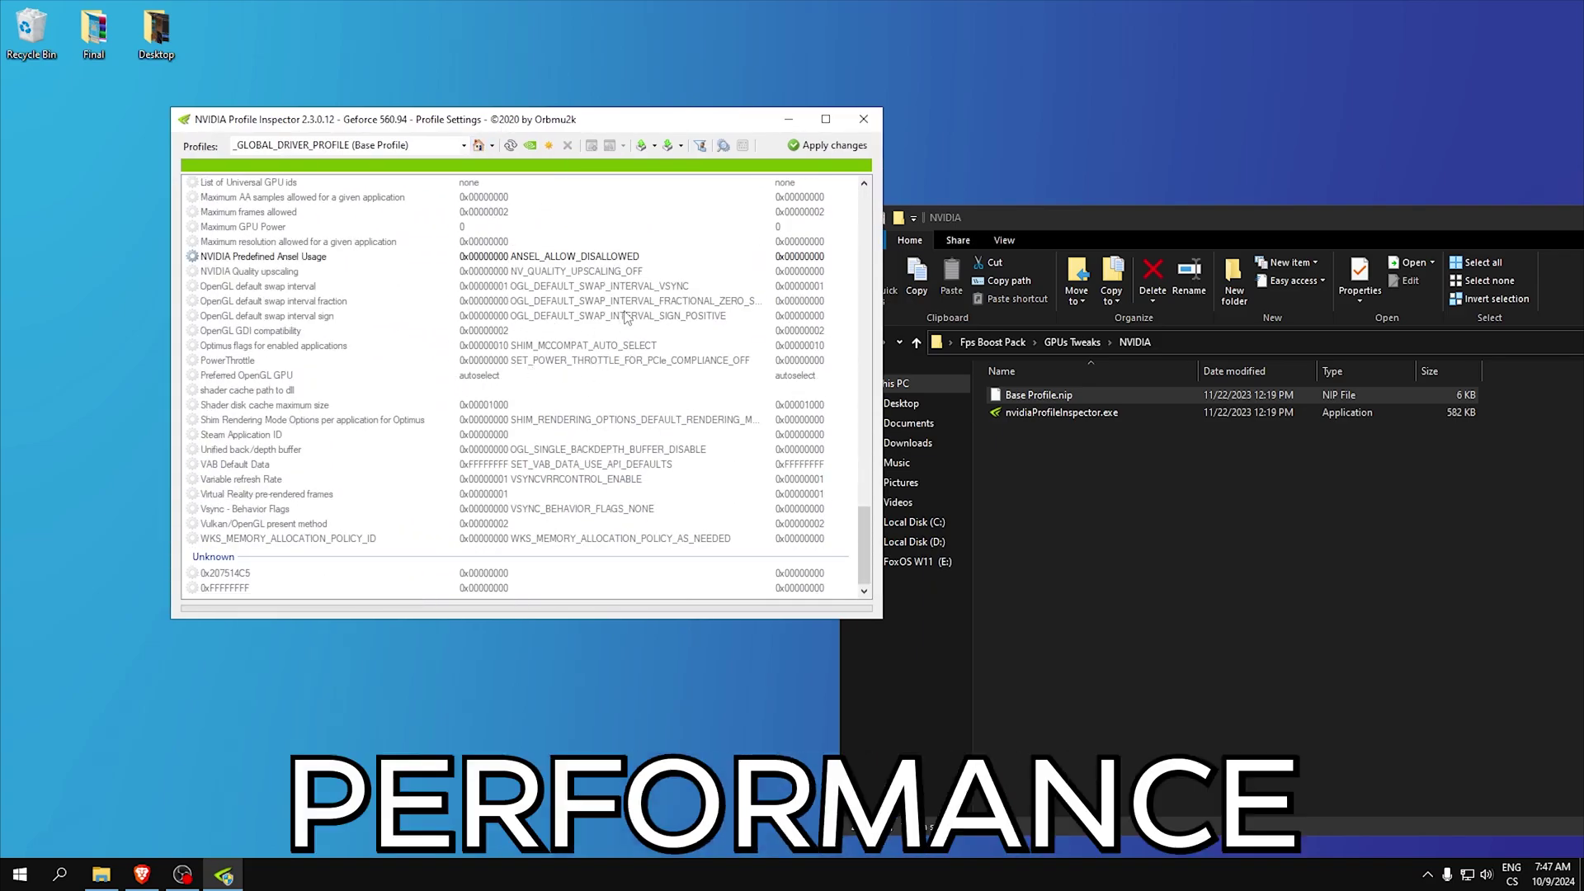
{"action": "left_click", "coordinate": [843, 146]}
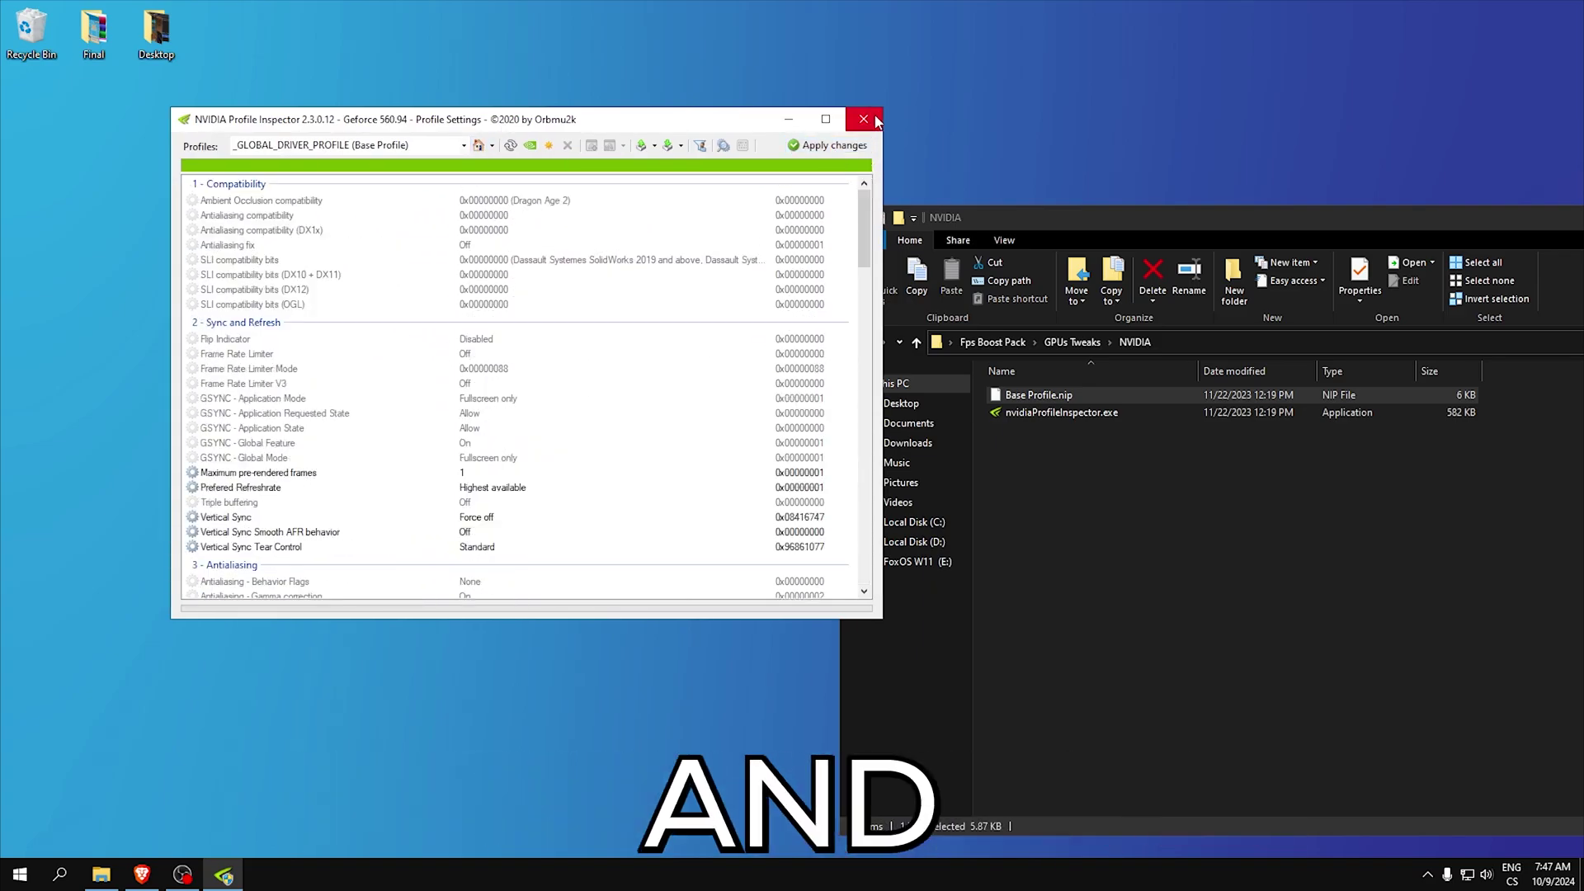
{"action": "left_click", "coordinate": [867, 120]}
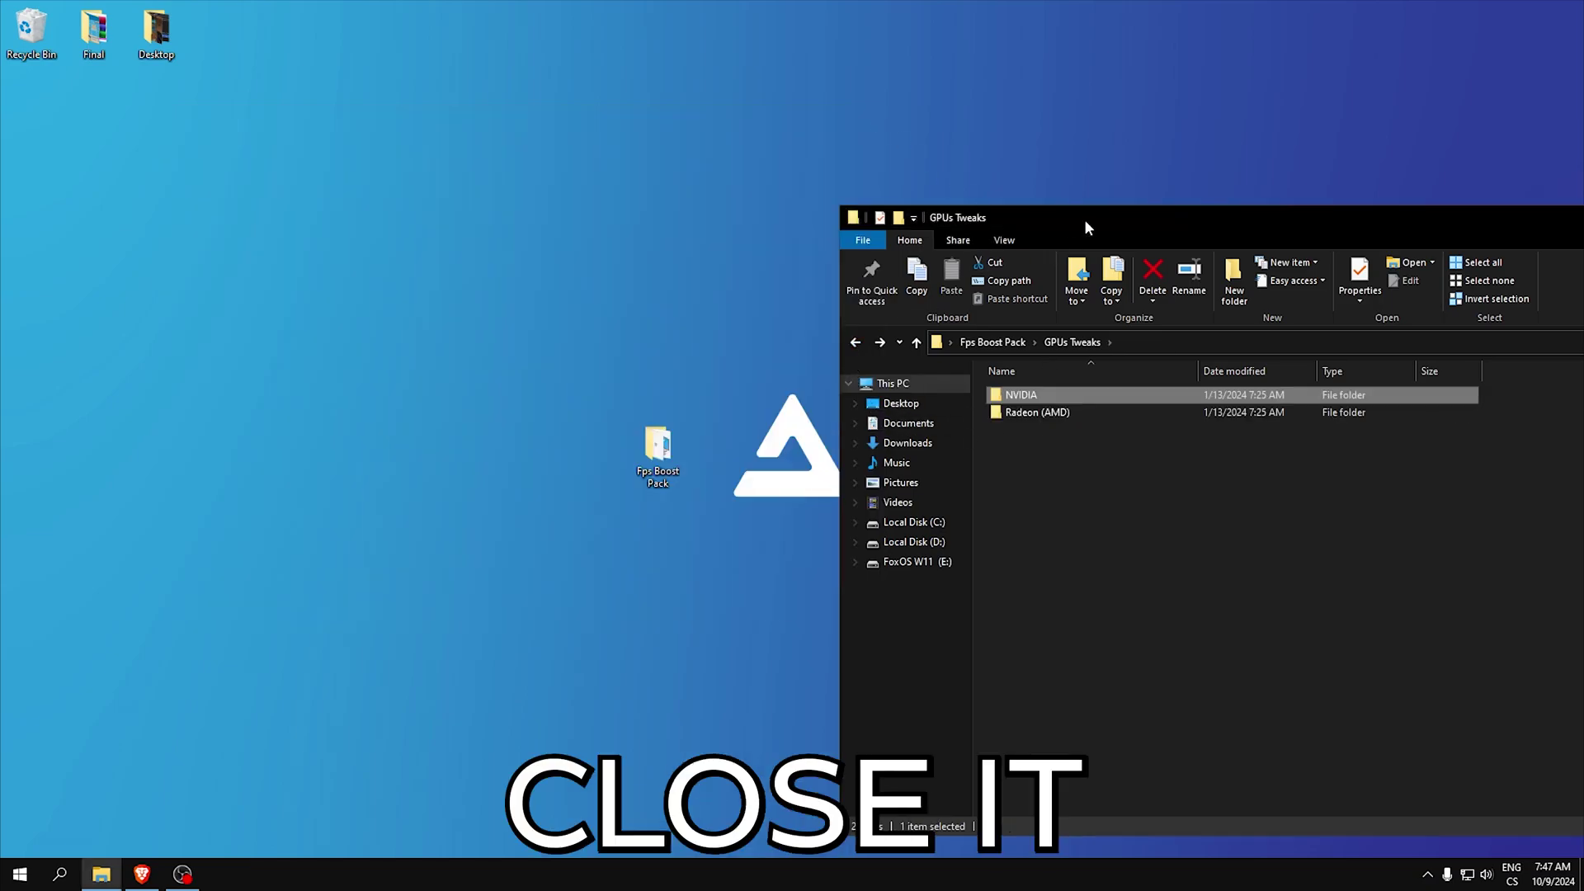
- Activate Adamx's Power Plan through the Power Plan folder's Power Plans shortcut, then close Power Options
{"action": "left_click_drag", "start_coordinate": [1086, 226], "coordinate": [696, 190]}
{"action": "left_click", "coordinate": [454, 305]}
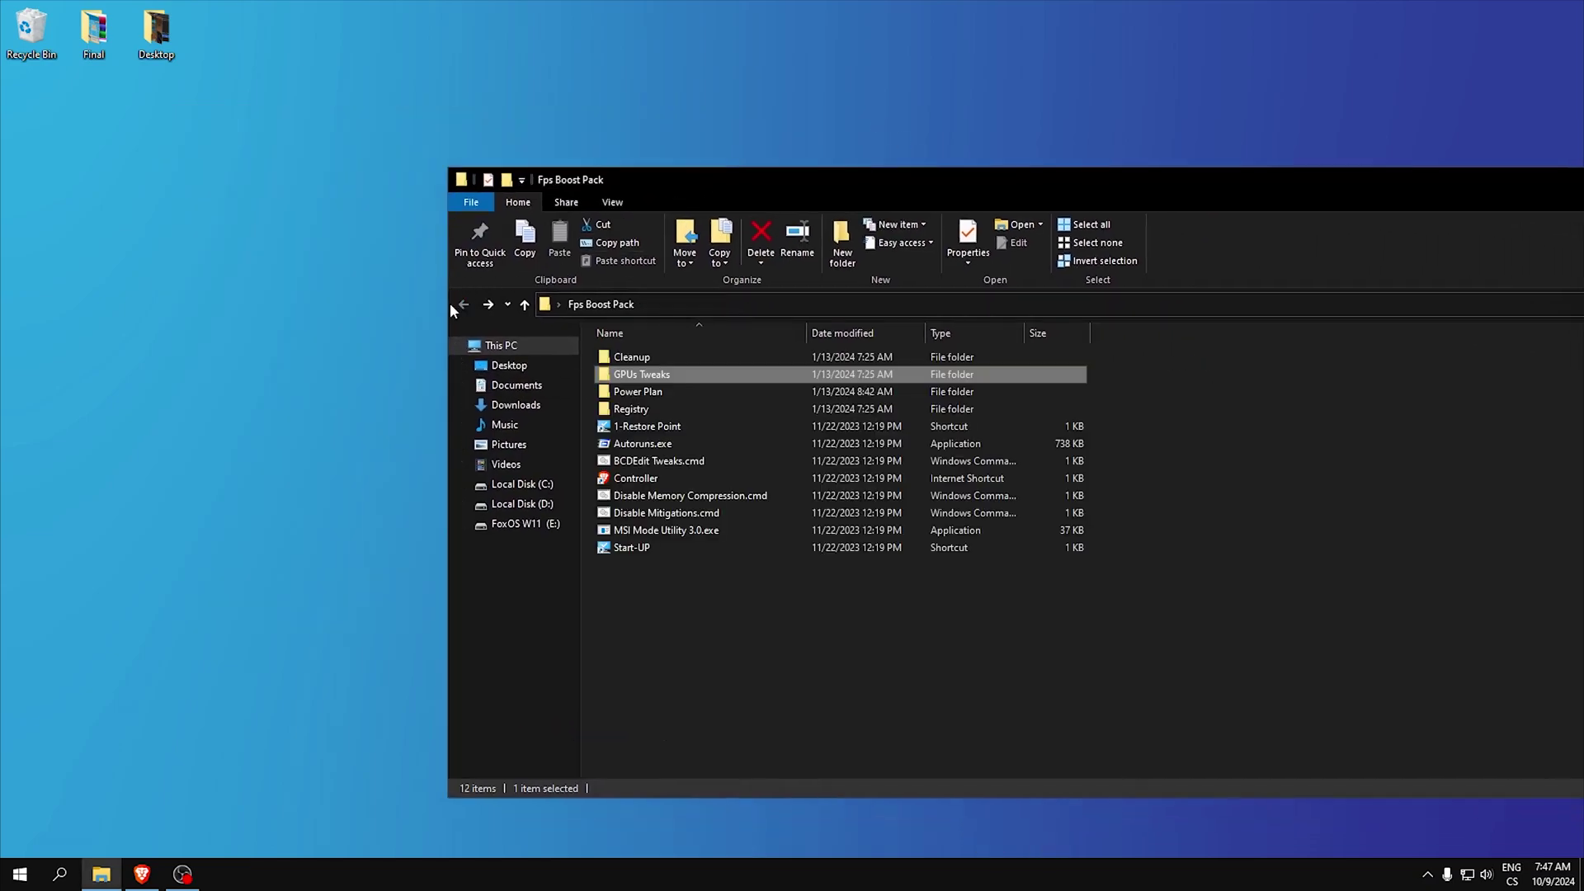
{"action": "double_click", "coordinate": [640, 393]}
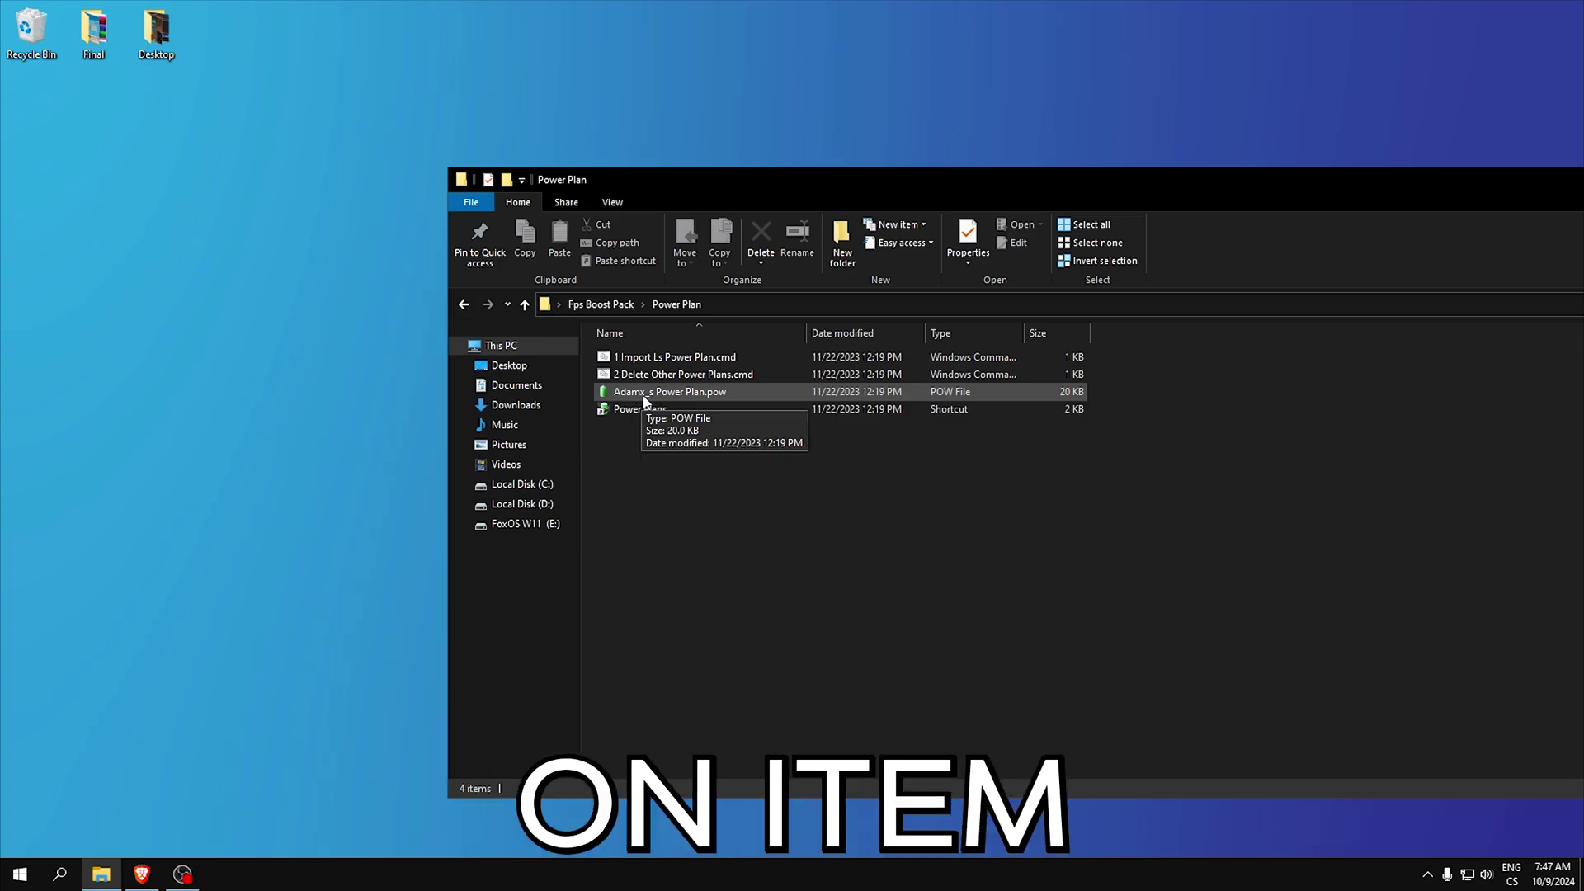
{"action": "left_click", "coordinate": [666, 392]}
{"action": "double_click", "coordinate": [645, 410]}
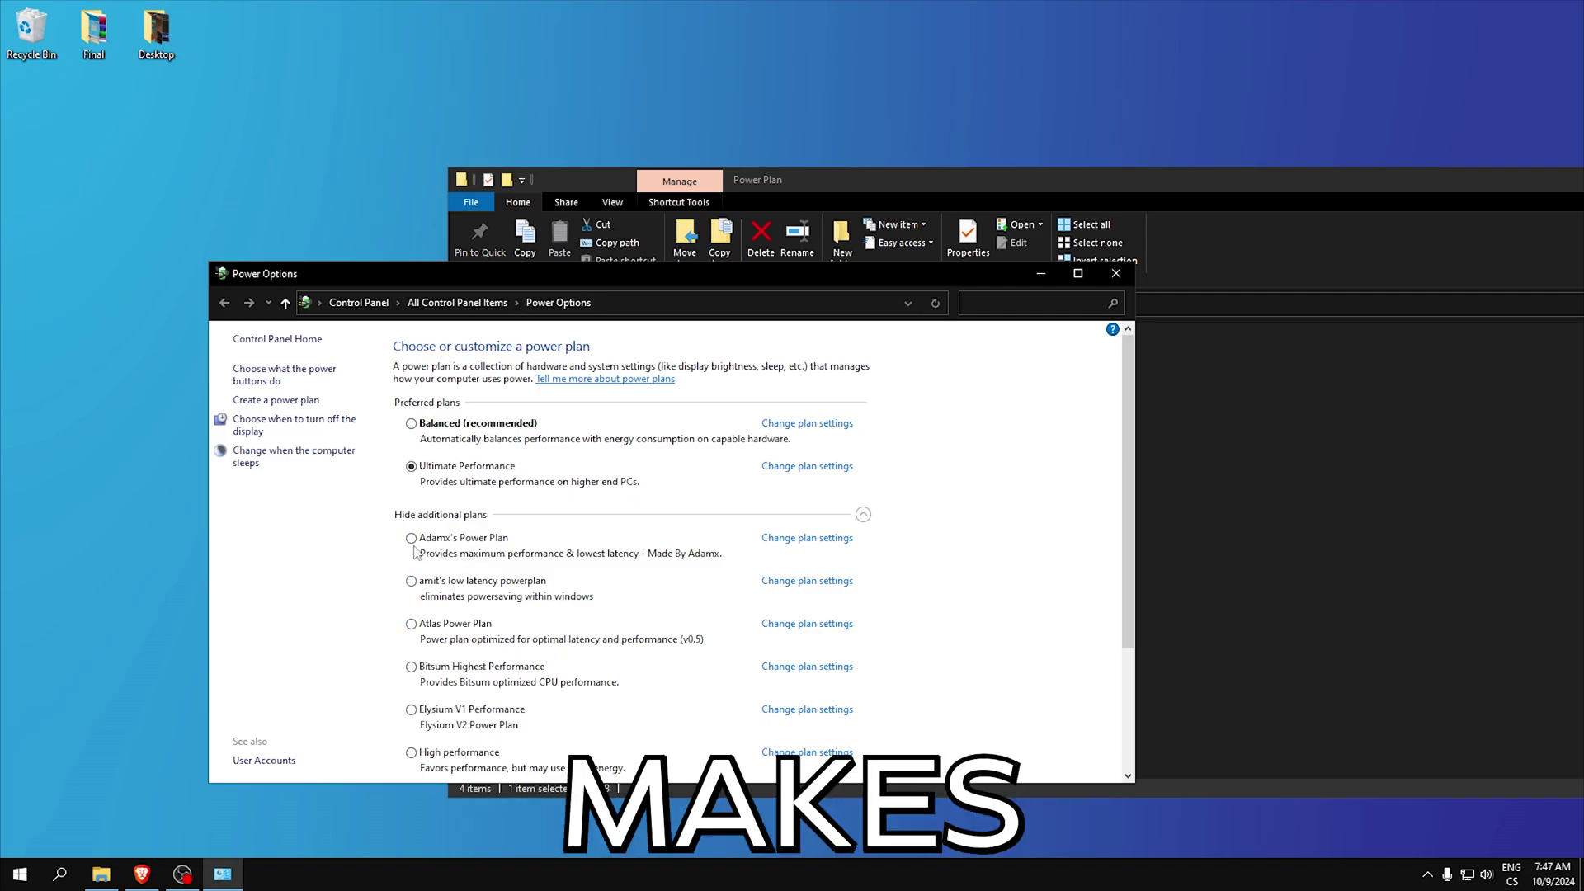
{"action": "left_click", "coordinate": [412, 538]}
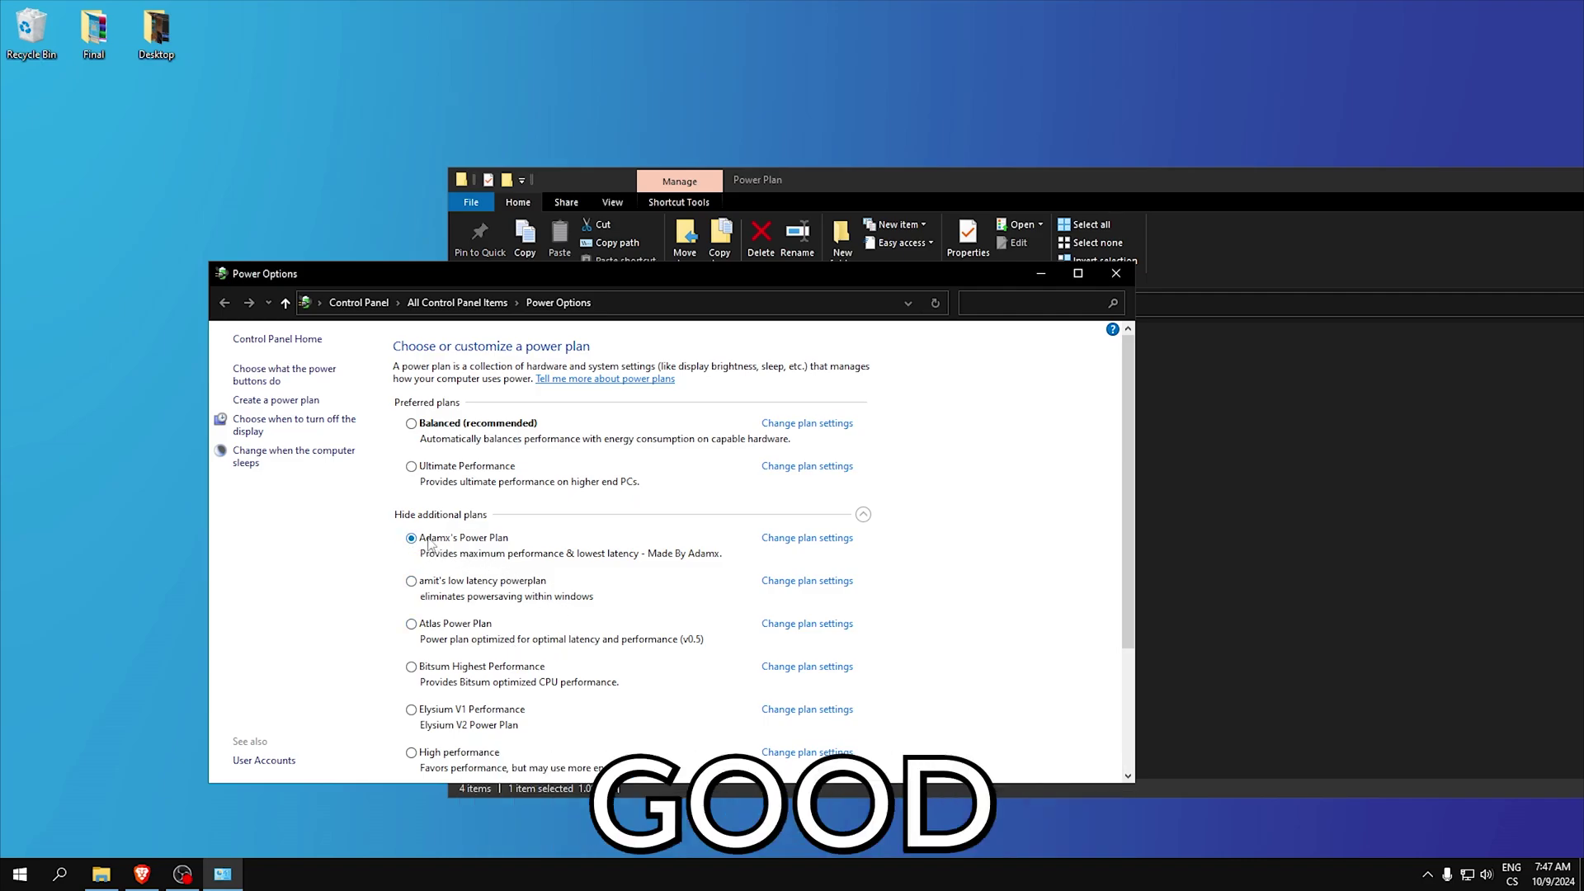
{"action": "left_click", "coordinate": [1119, 276]}
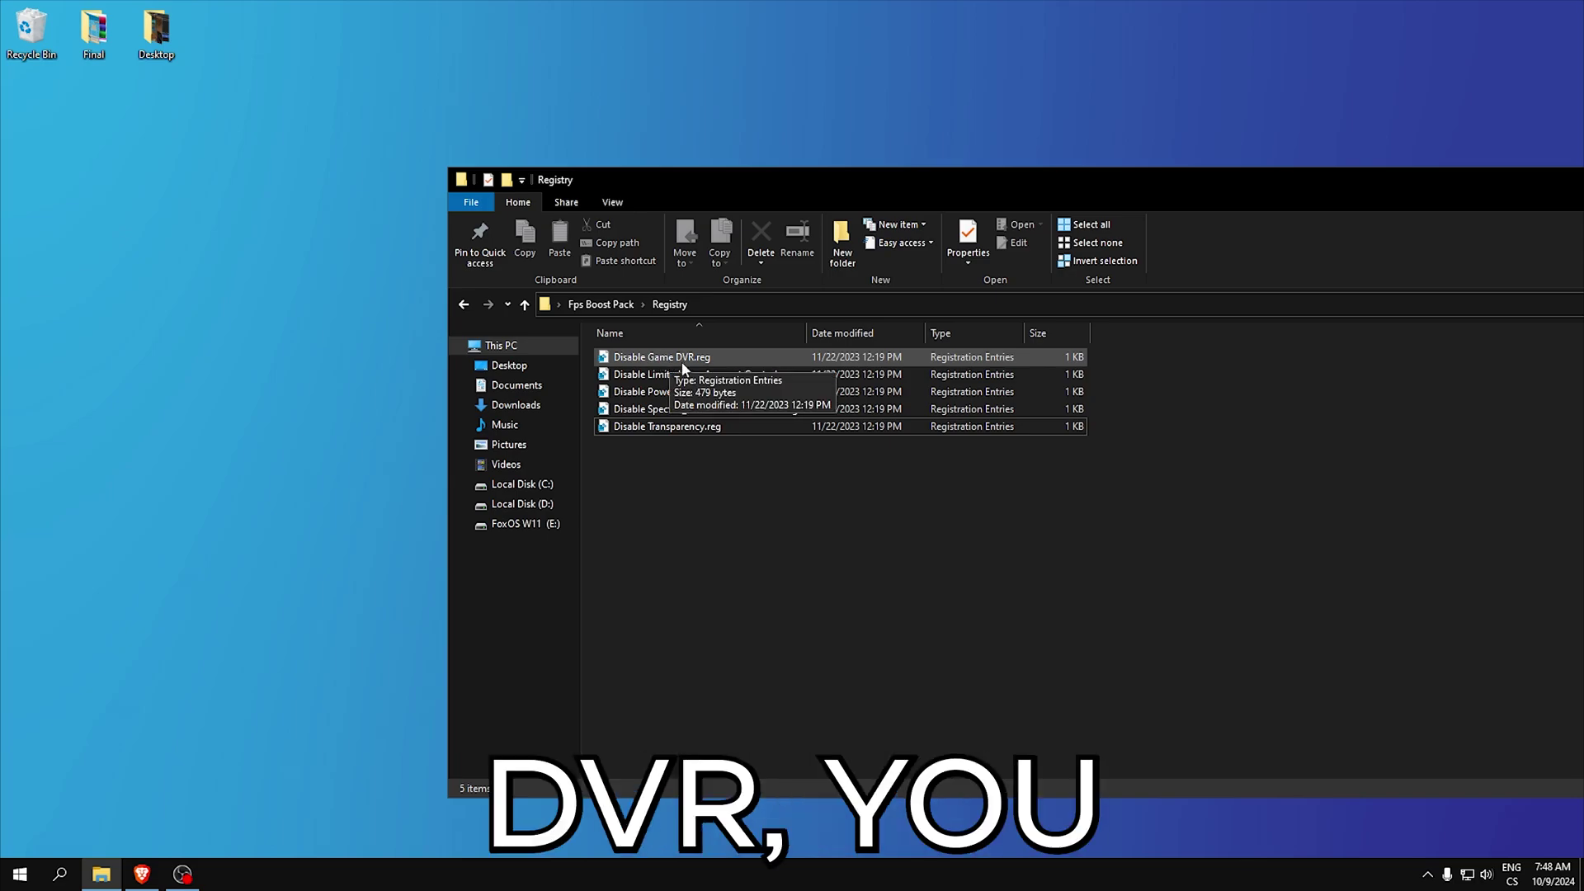
- Select Disable Game DVR.reg and the four other .reg files, then close the Fps Boost Pack window
{"action": "left_click", "coordinate": [706, 359]}
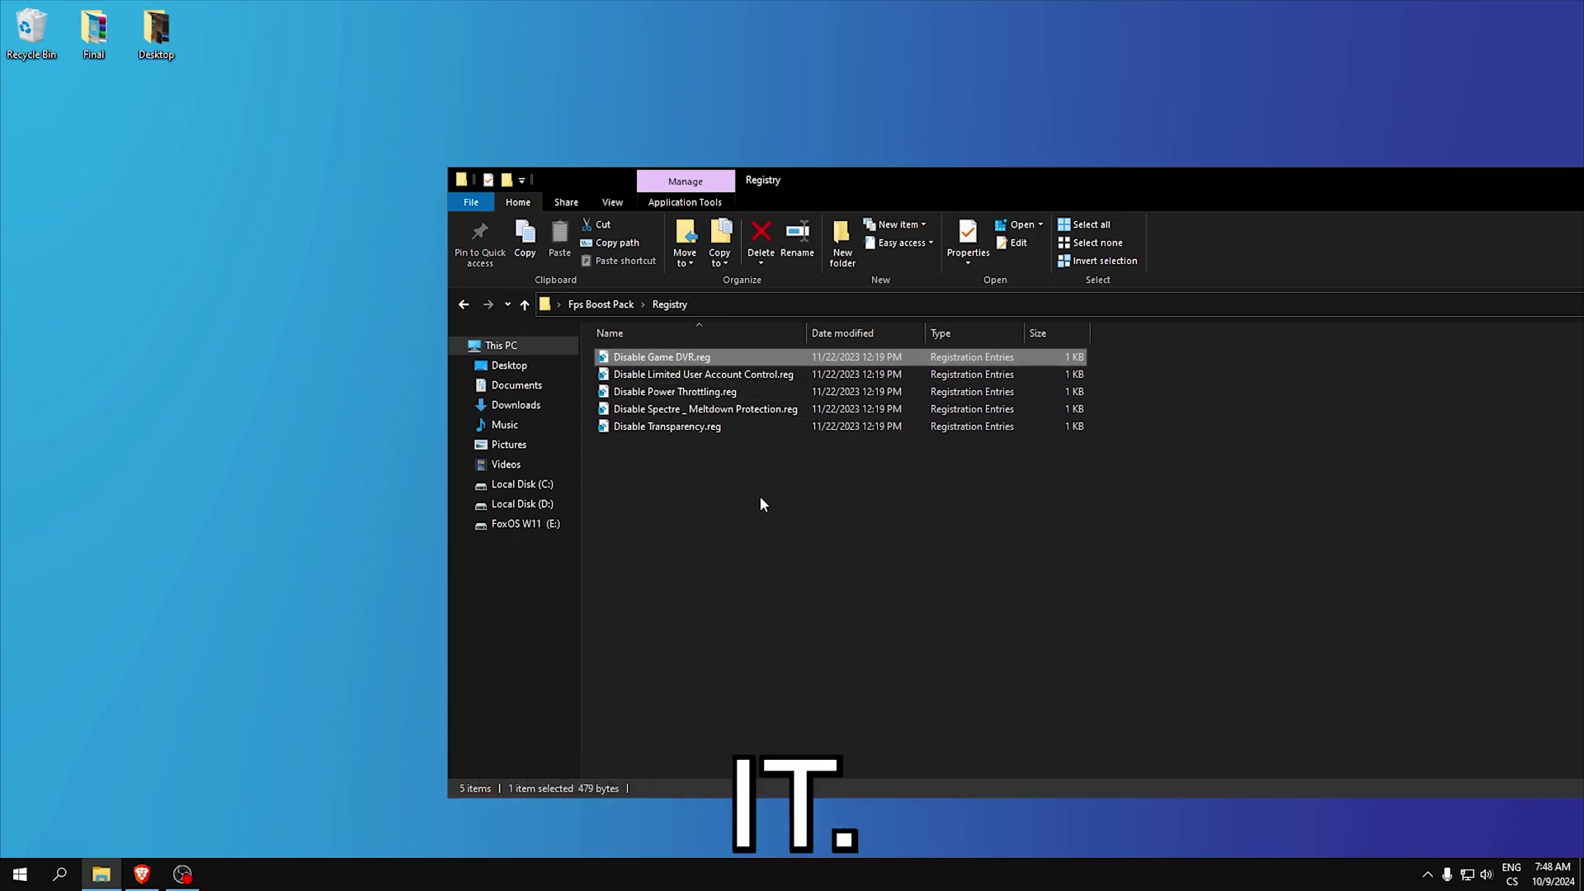
{"action": "left_click_drag", "start_coordinate": [760, 496], "coordinate": [659, 375]}
{"action": "left_click", "coordinate": [463, 305]}
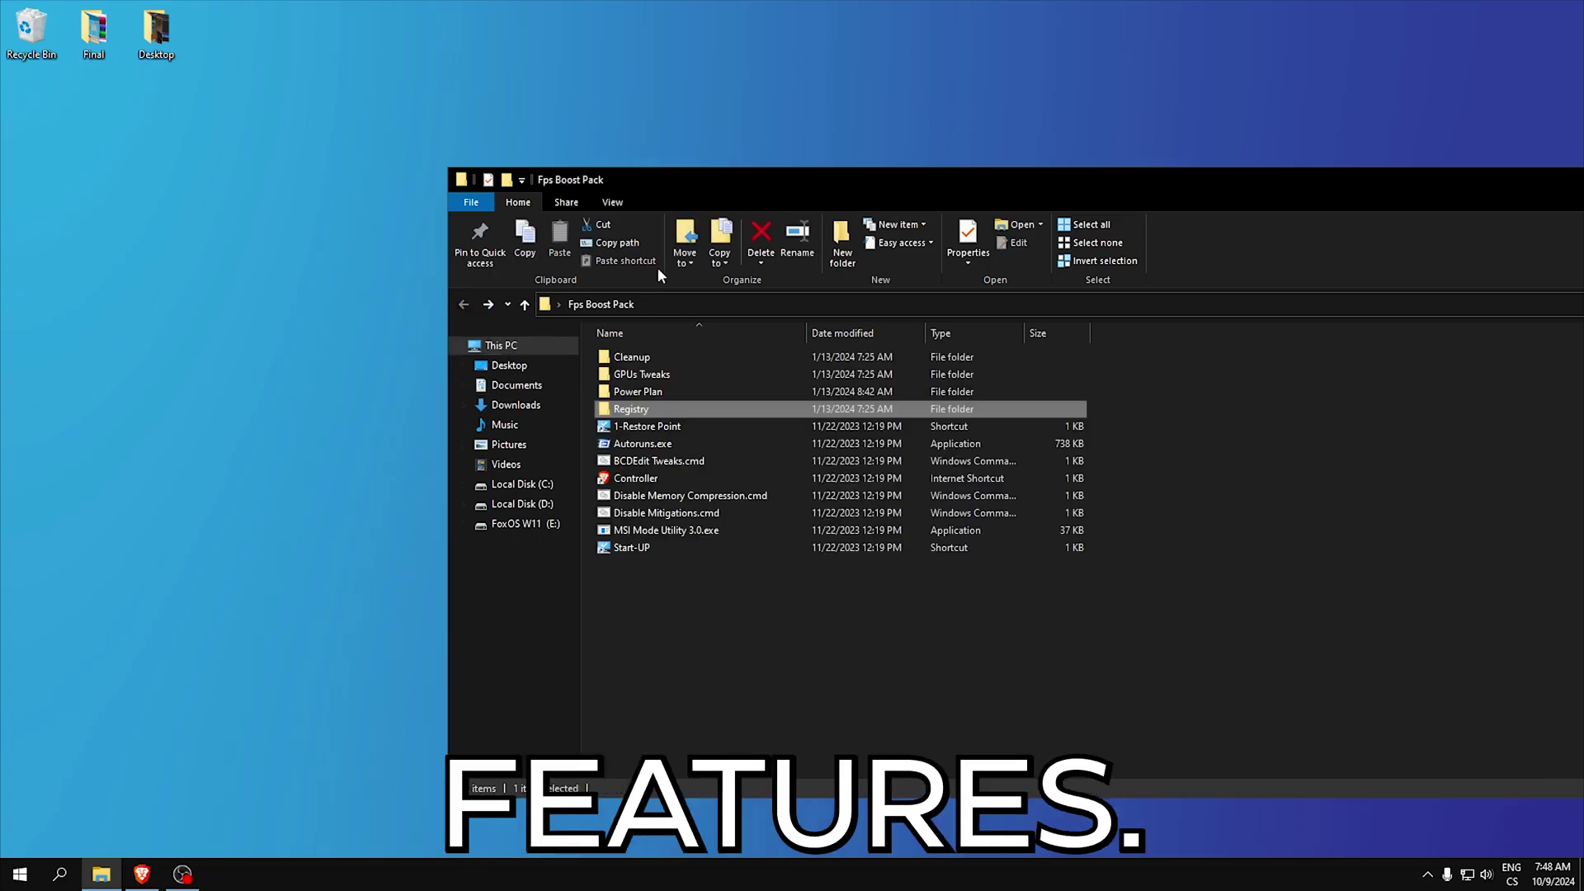
{"action": "left_click_drag", "start_coordinate": [845, 191], "coordinate": [593, 188]}
{"action": "left_click", "coordinate": [1550, 176]}
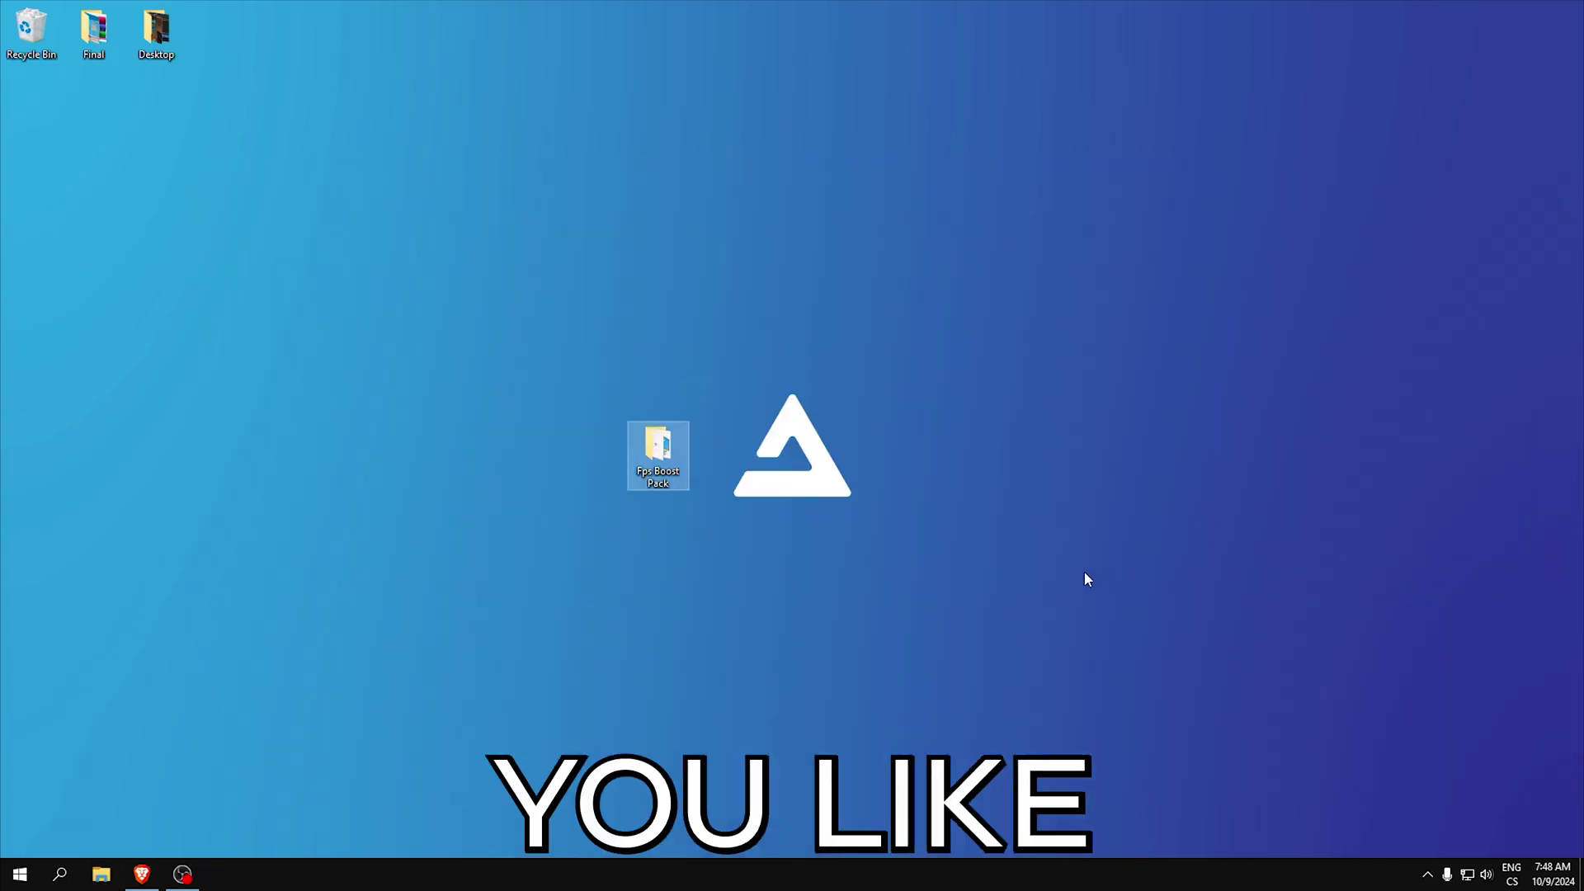